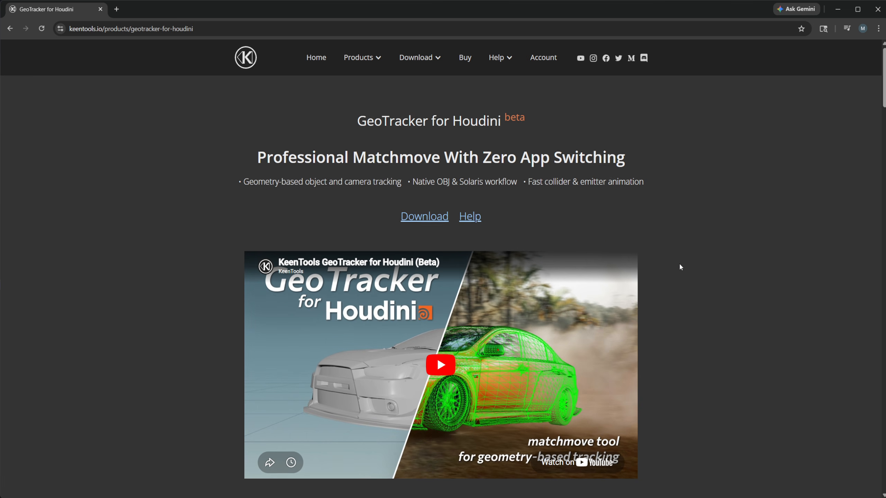
Read through the GeoTracker for Houdini product page, covering its download options and feature overview.
scroll(679, 267, down, 5)
scroll(648, 340, down, 1)
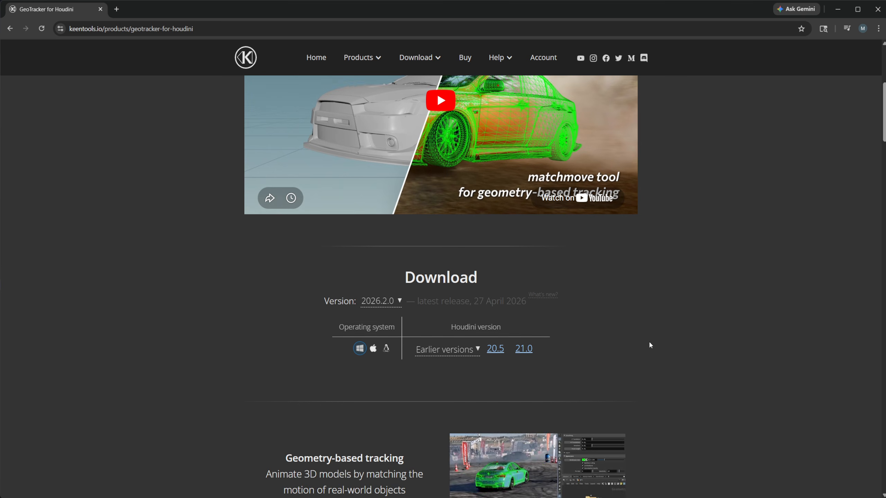
scroll(694, 296, down, 3)
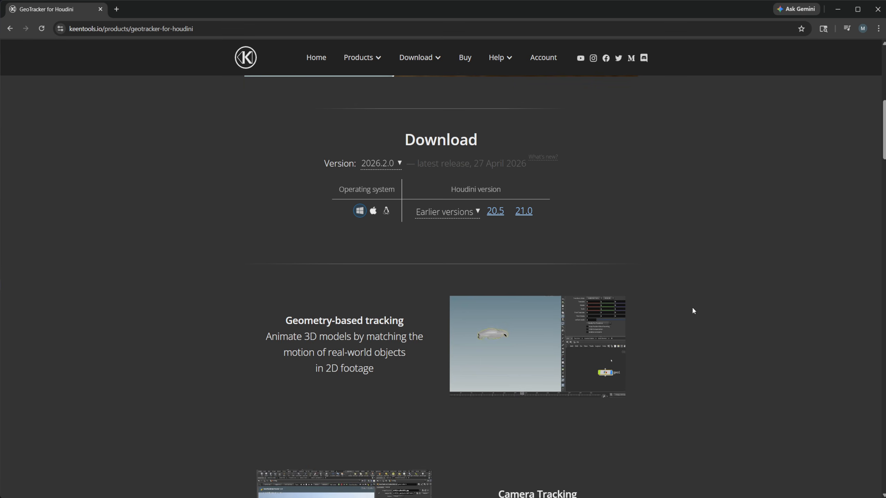
scroll(562, 369, down, 1)
scroll(563, 371, down, 2)
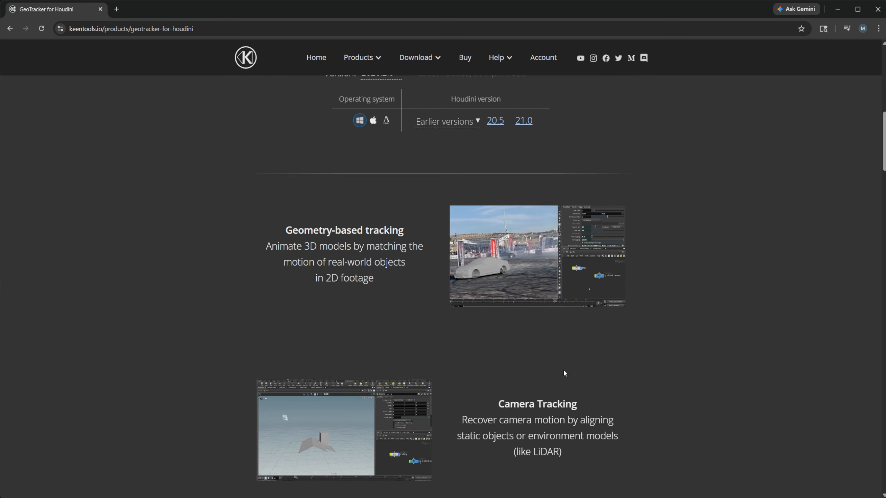
scroll(431, 324, down, 8)
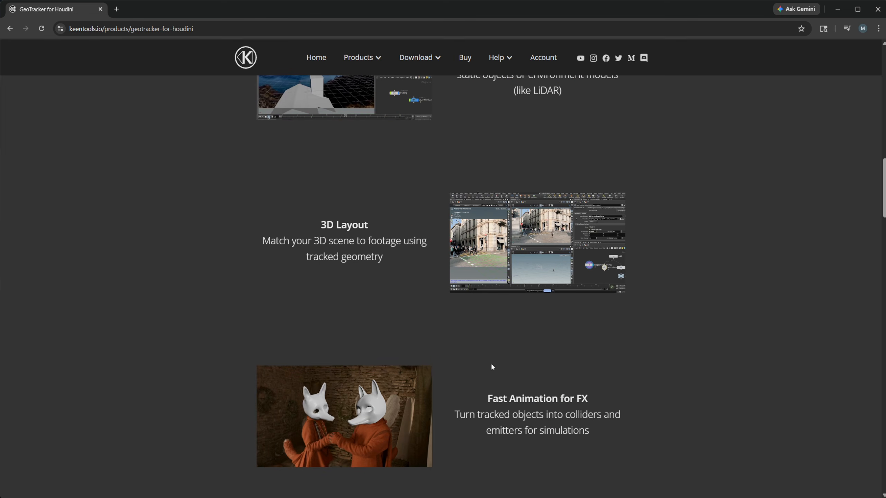
scroll(497, 362, down, 7)
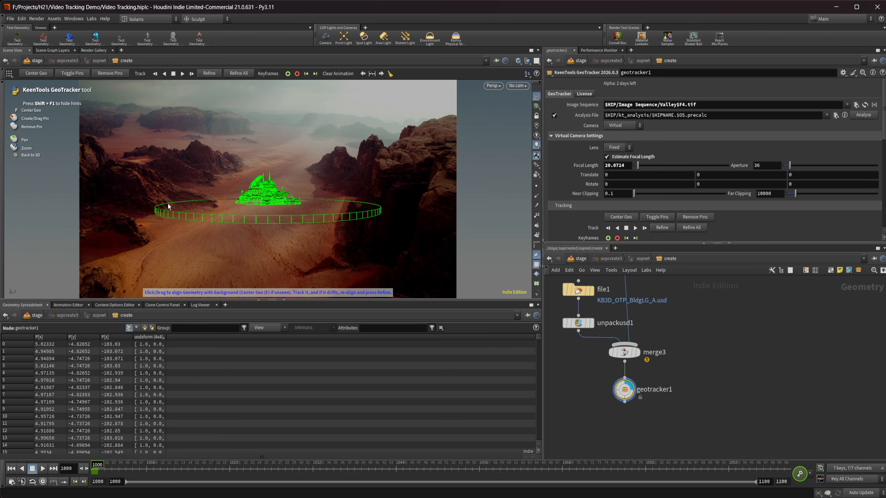
Pin the city model and its surrounding ring onto the desert valley floor in the footage at frame 1000, undoing a misplaced pin adjustment.
drag(167, 206, 211, 208)
scroll(257, 202, up, 5)
drag(332, 210, 309, 221)
drag(272, 201, 274, 193)
drag(238, 228, 264, 233)
drag(155, 223, 212, 216)
drag(310, 222, 349, 214)
scroll(335, 211, up, 3)
drag(277, 194, 297, 192)
click(73, 73)
drag(260, 232, 254, 230)
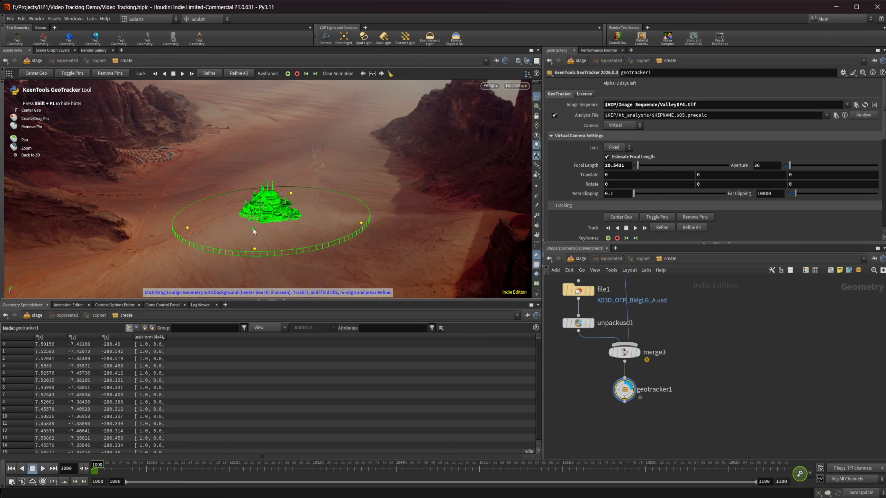
key(ctrl+z)
mouse_move(193, 225)
mouse_down()
mouse_move(202, 227)
mouse_move(184, 224)
mouse_up()
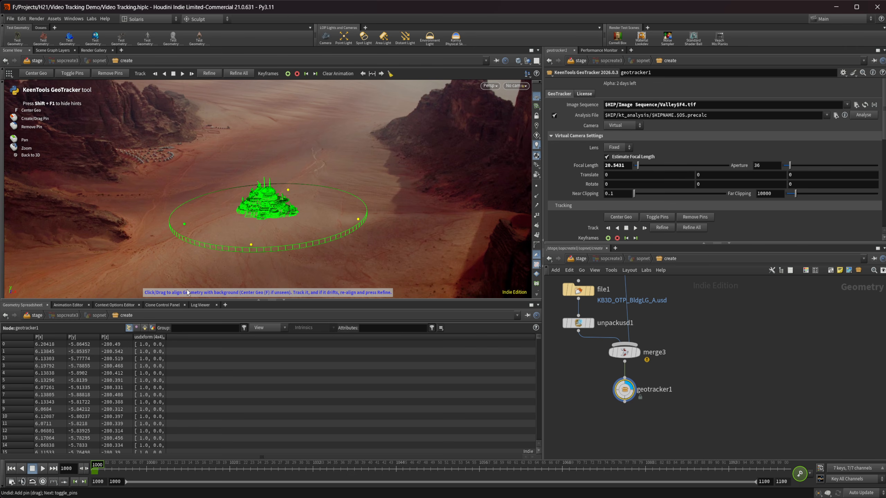
Turn off focal length estimation for geotracker1 and track the aligned geometry forward through the footage.
click(606, 157)
click(182, 74)
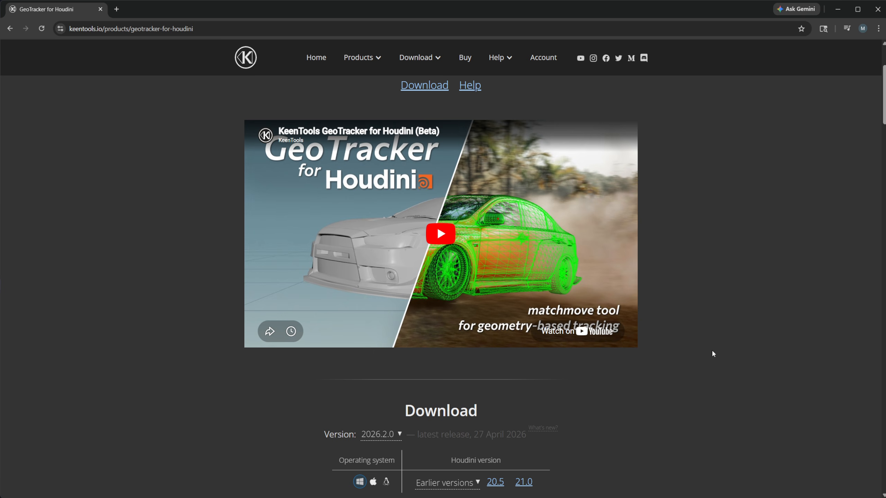
Switch to the Solaris stage in Houdini and move the timeline to frame 1018.
click(652, 497)
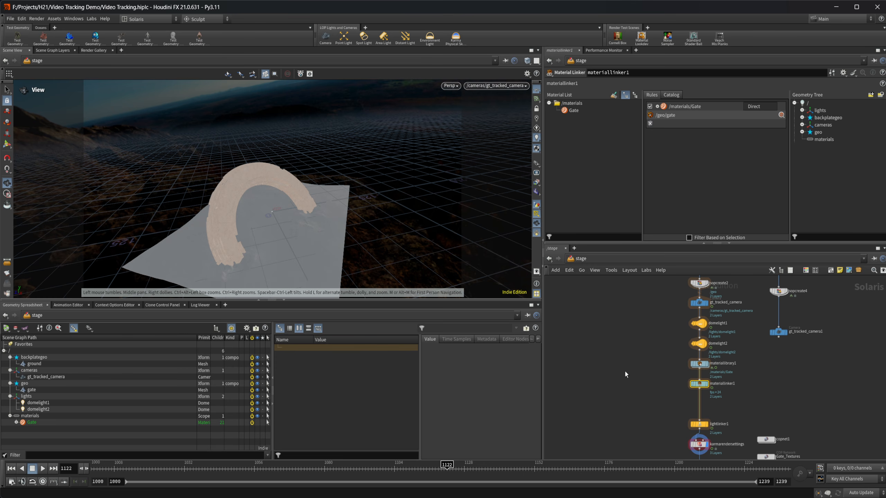
middle_drag(626, 307, 609, 362)
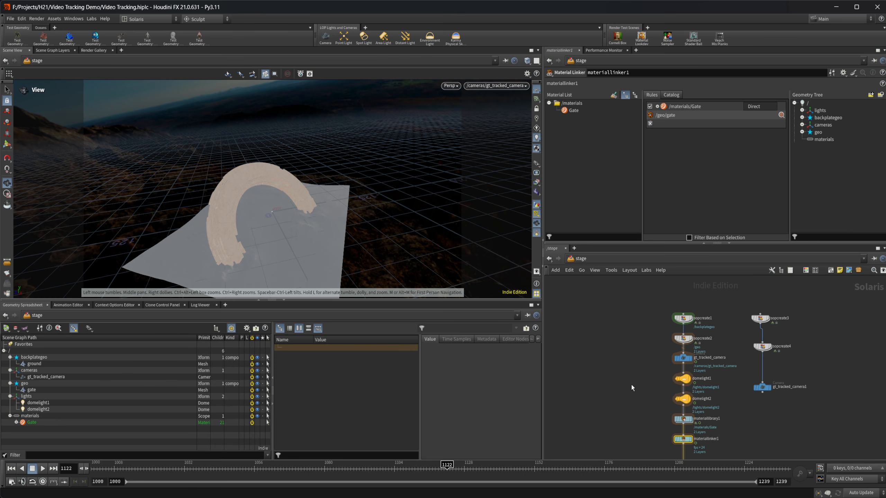
drag(278, 468, 143, 466)
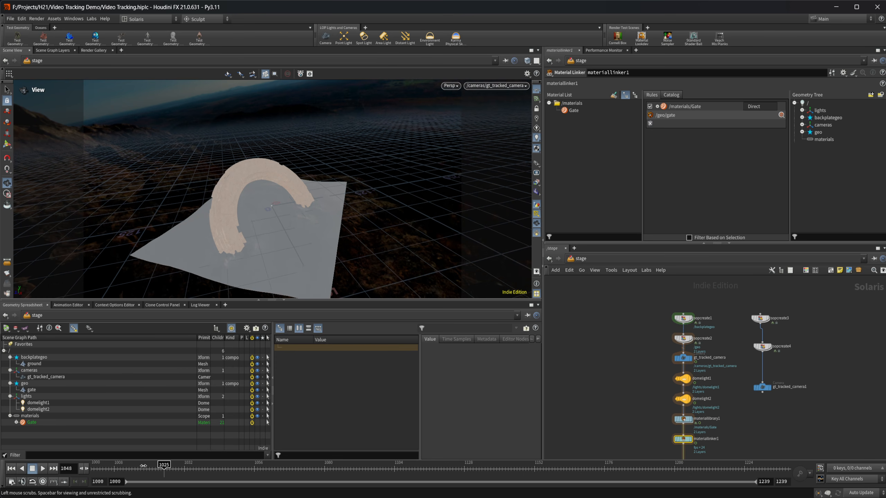
Inspect the gate and ground geometry from several free viewpoints, and return the viewport to /cameras/gt_tracked_camera.
right_click(229, 200)
click(267, 167)
right_drag(235, 192, 315, 196)
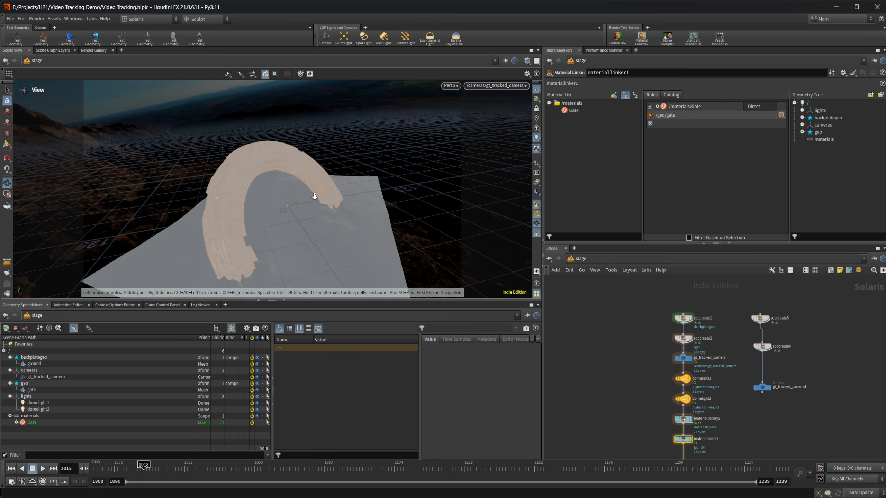
drag(315, 196, 311, 128)
drag(307, 167, 323, 177)
drag(320, 221, 277, 224)
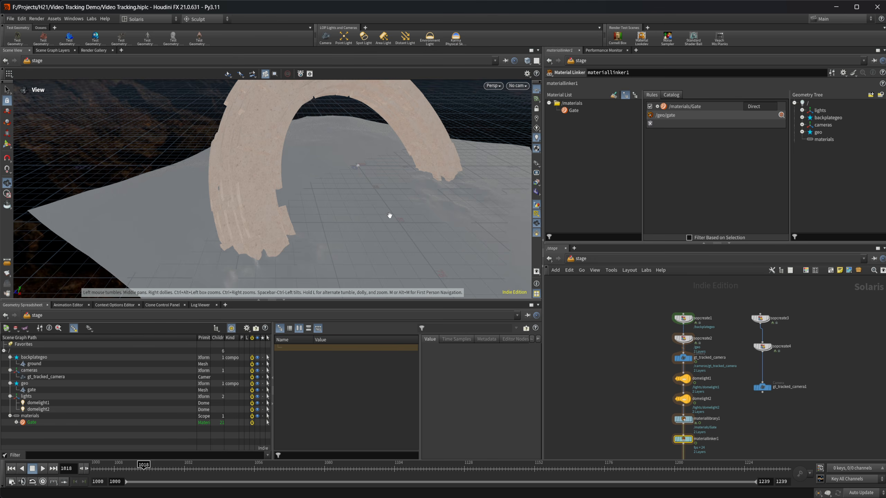
drag(391, 231, 338, 212)
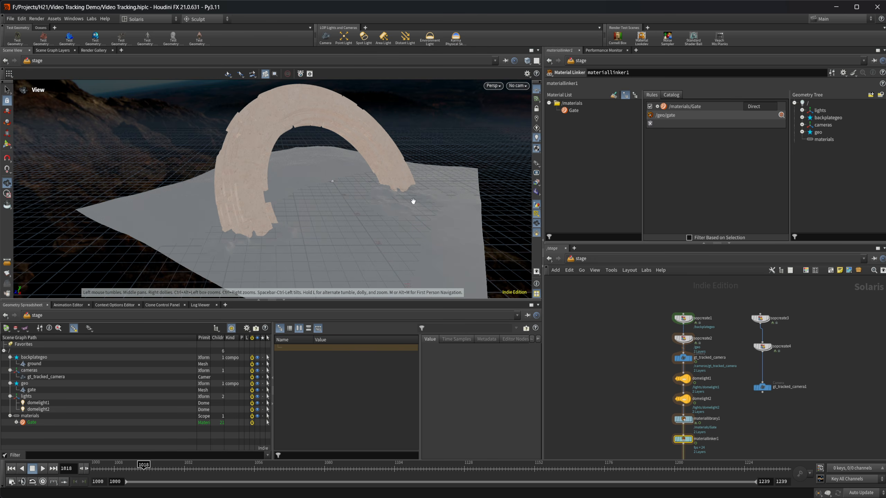
drag(303, 246, 391, 151)
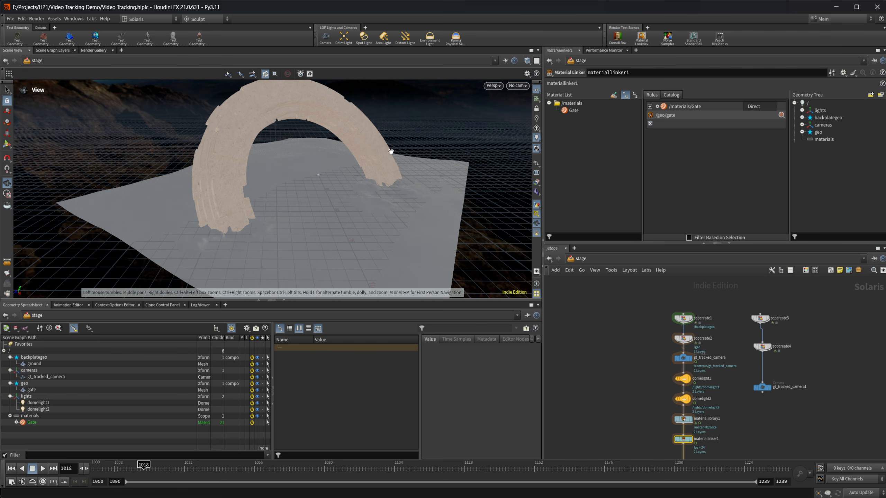
drag(293, 203, 389, 222)
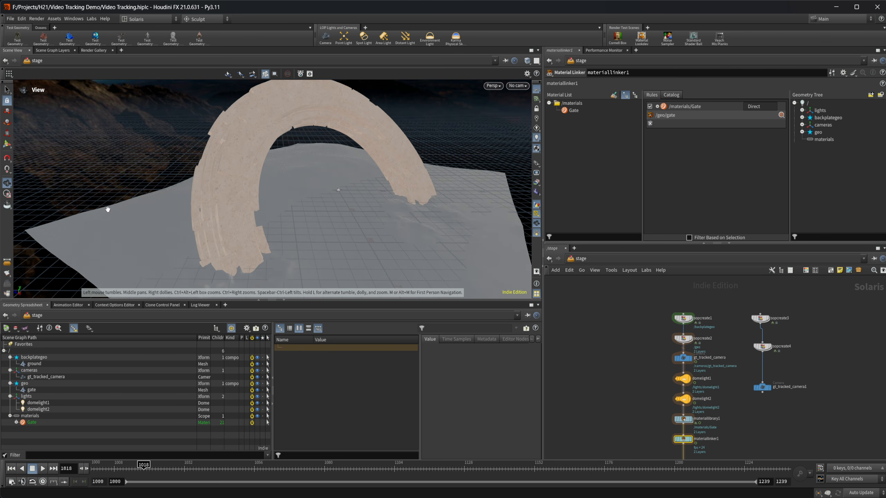
drag(342, 217, 447, 255)
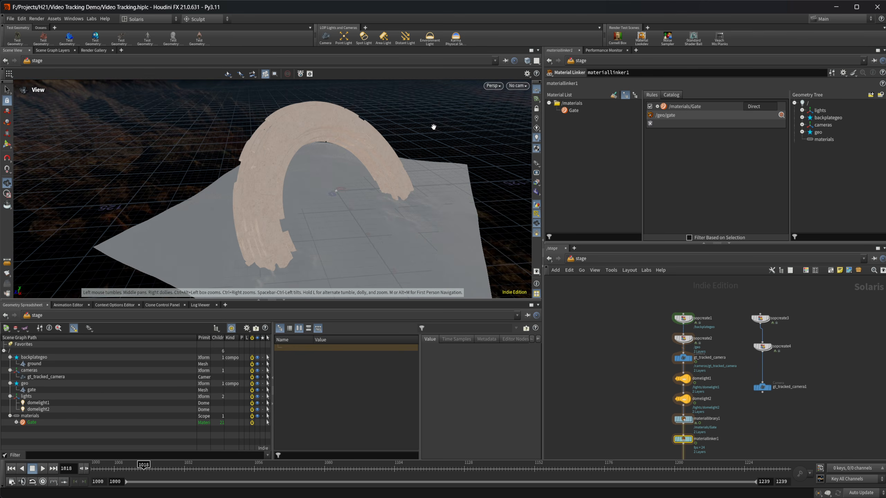
click(518, 86)
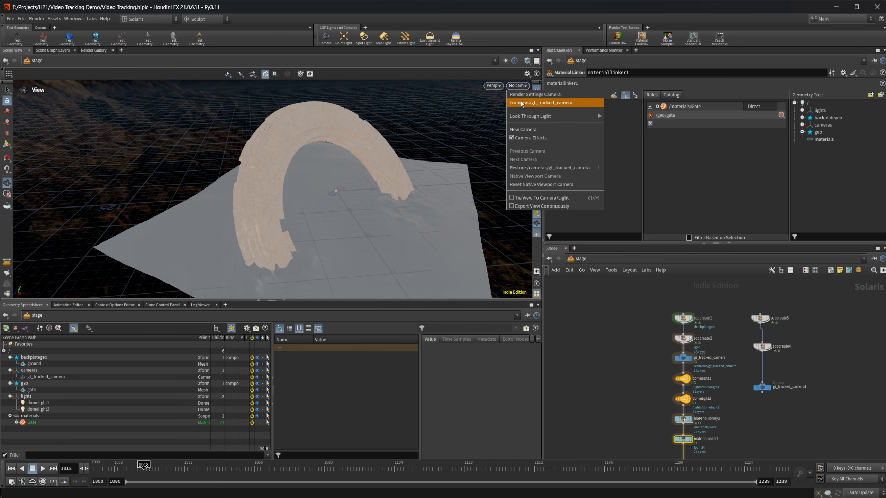
click(522, 102)
Select the gt_tracked_camera node and examine its view parameters, including focal length, aperture and background image.
middle_drag(604, 375, 582, 330)
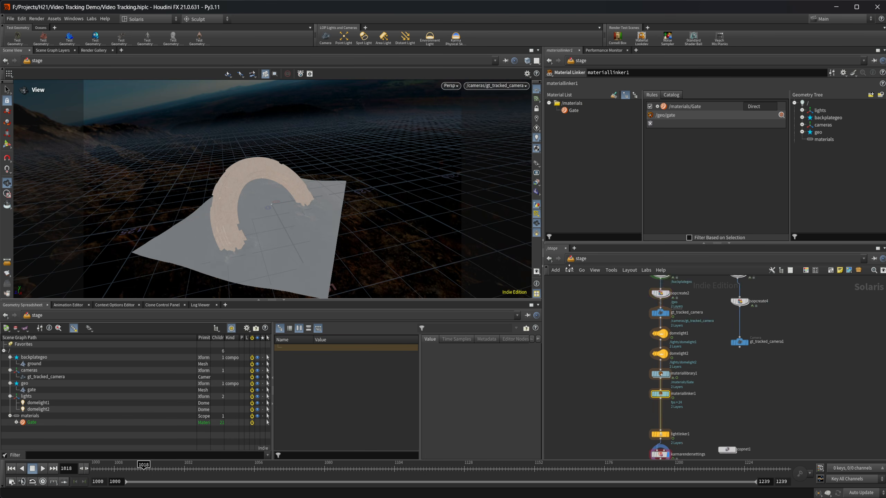
scroll(589, 291, up, 4)
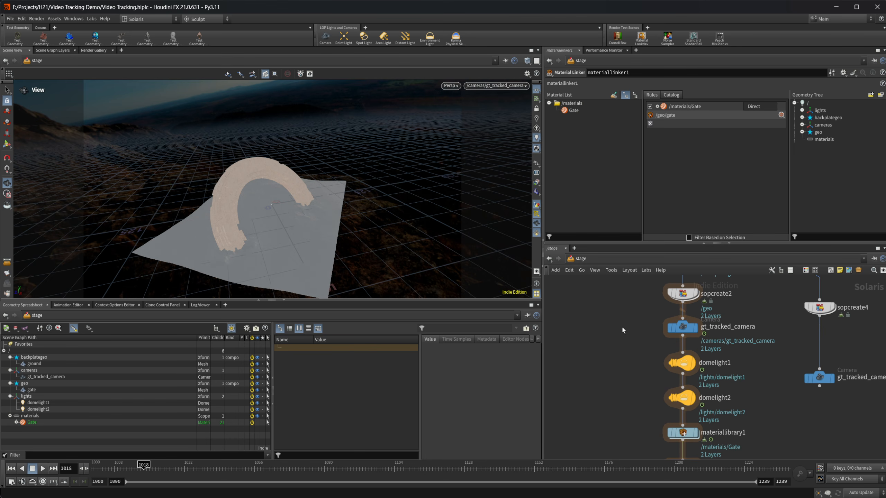
click(677, 331)
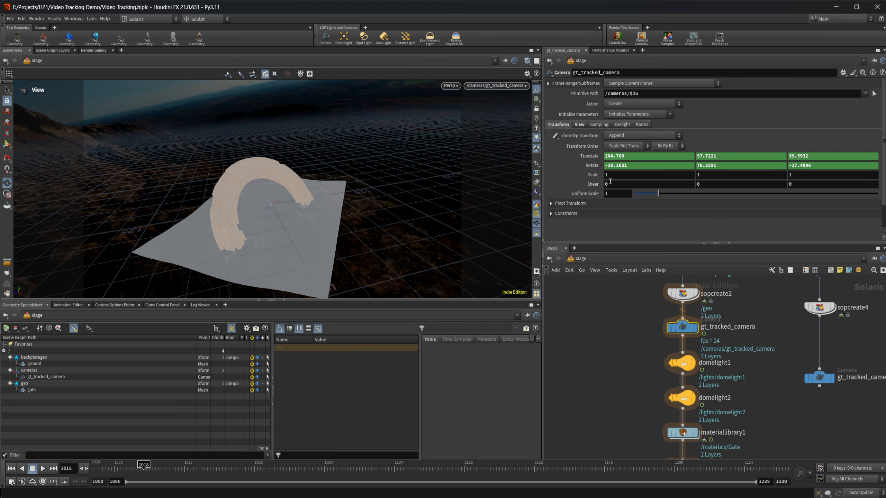
click(580, 125)
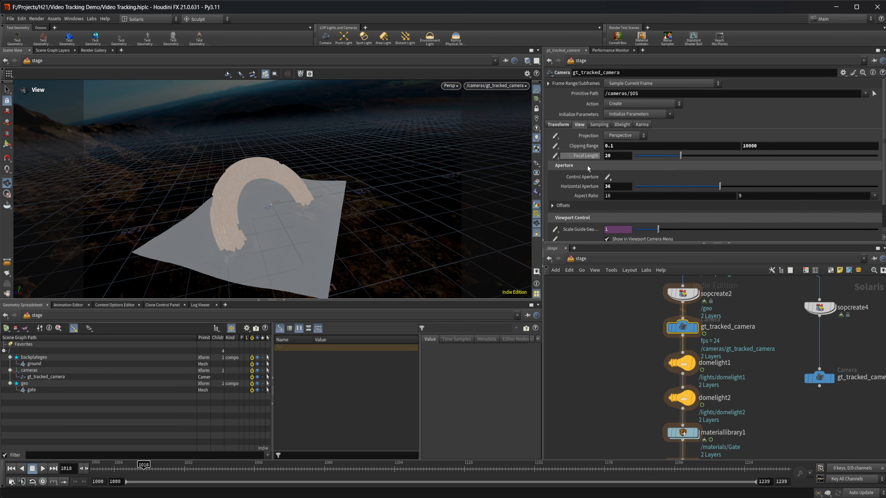
scroll(588, 196, down, 1)
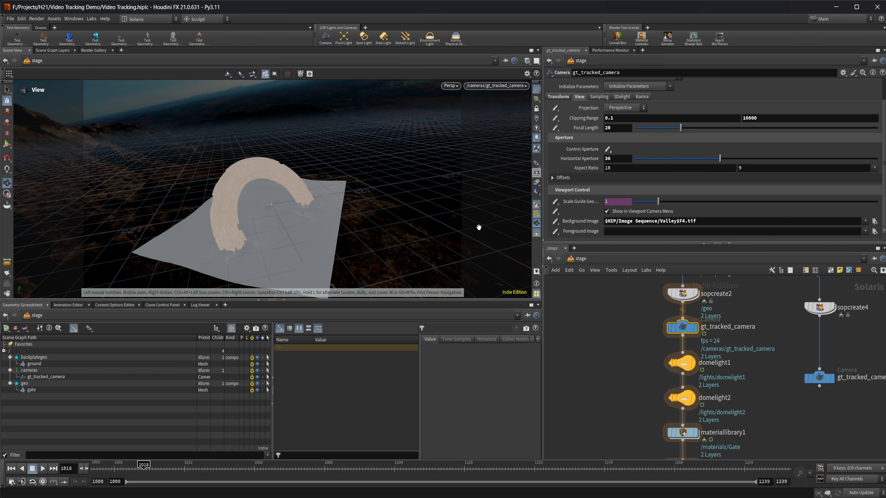
Preview the tracked shot with Karma XPU, including a check of the grid display options, and return the viewport to Houdini VK.
click(450, 85)
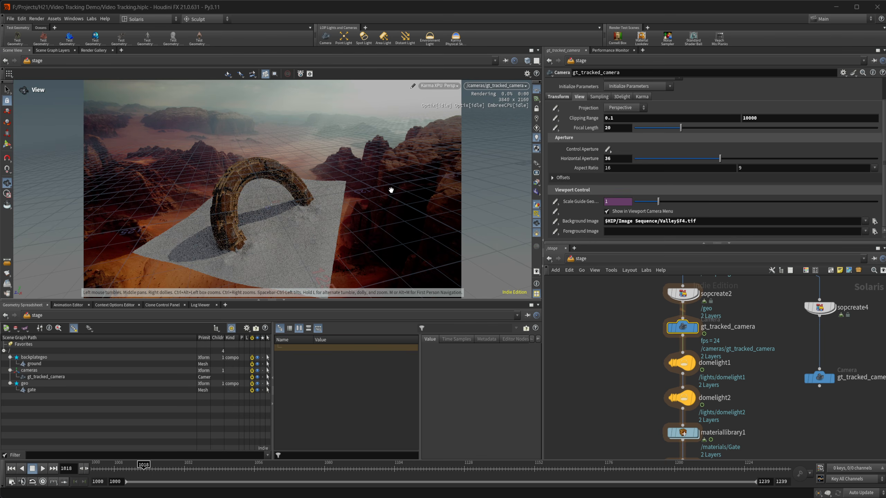
key(d)
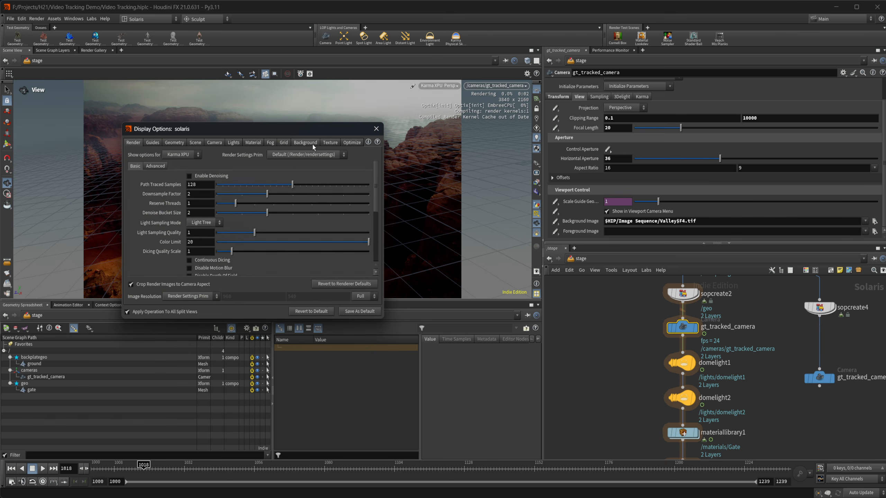
click(282, 143)
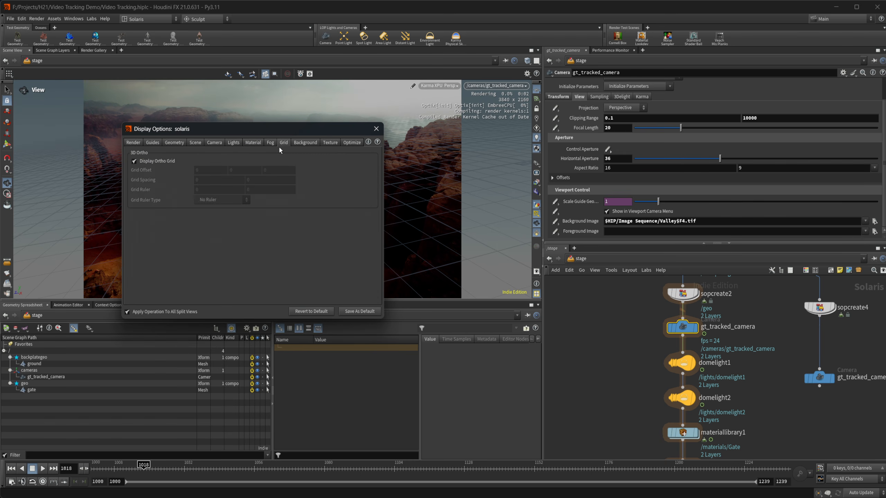
click(375, 129)
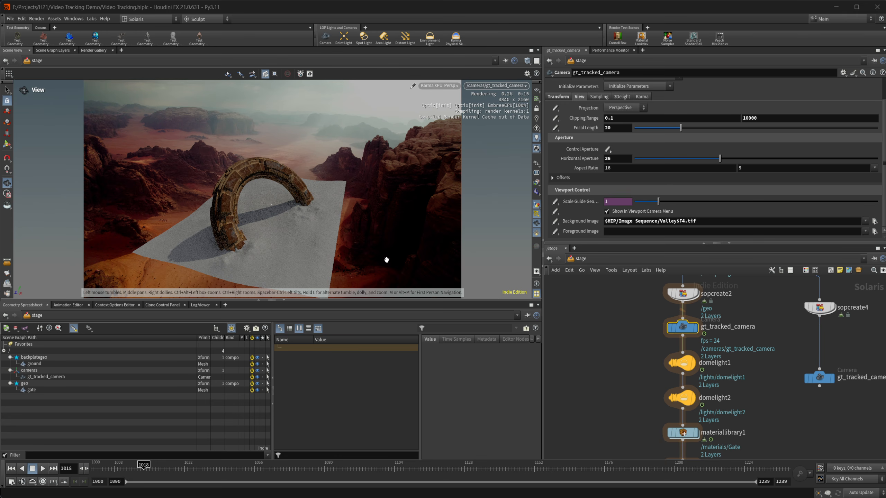
click(445, 86)
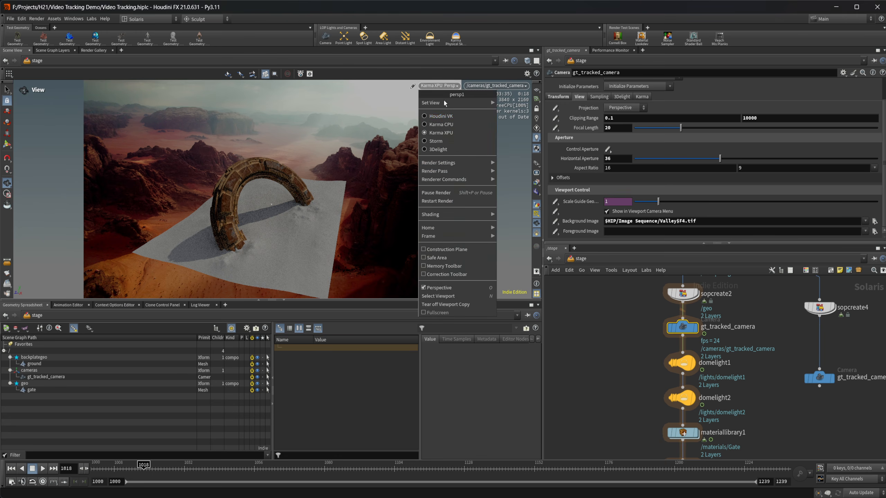
click(447, 115)
Insert a Karma Shadow Catcher node into the stage network between materiallinker1 and lightlinker1.
middle_drag(647, 404, 612, 355)
scroll(607, 355, up, 1)
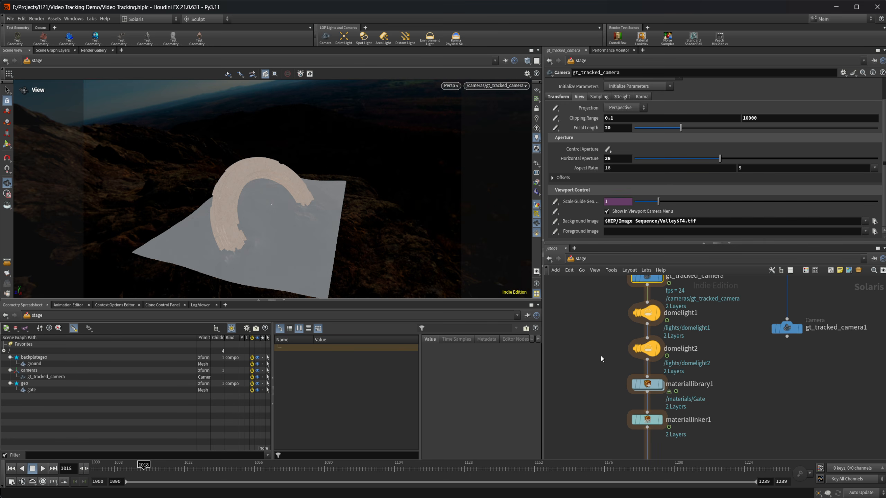
key(Tab)
text(sha)
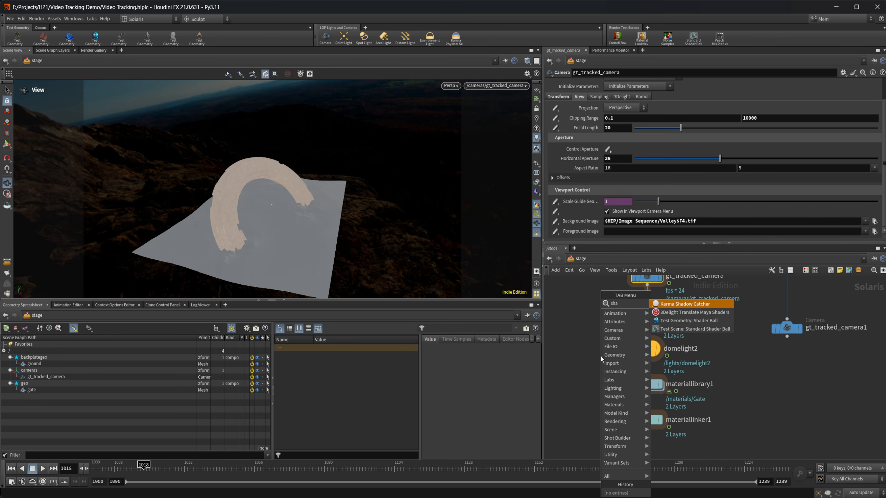
key(Return)
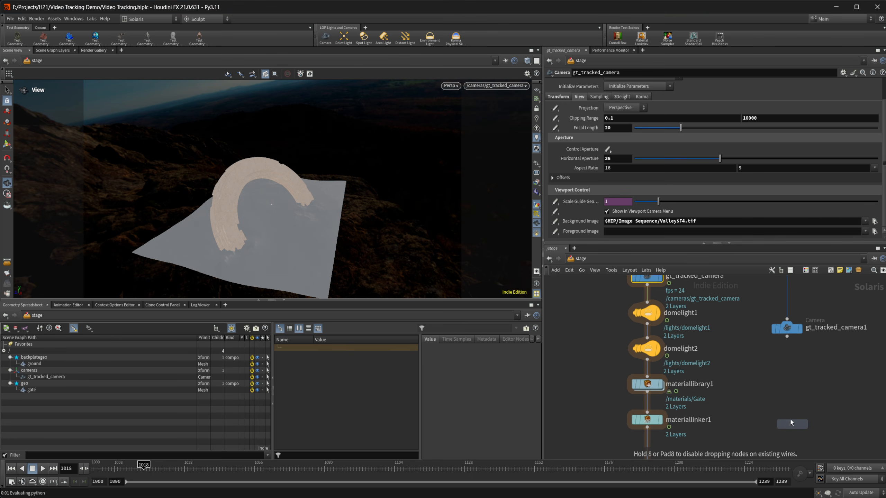
click(635, 364)
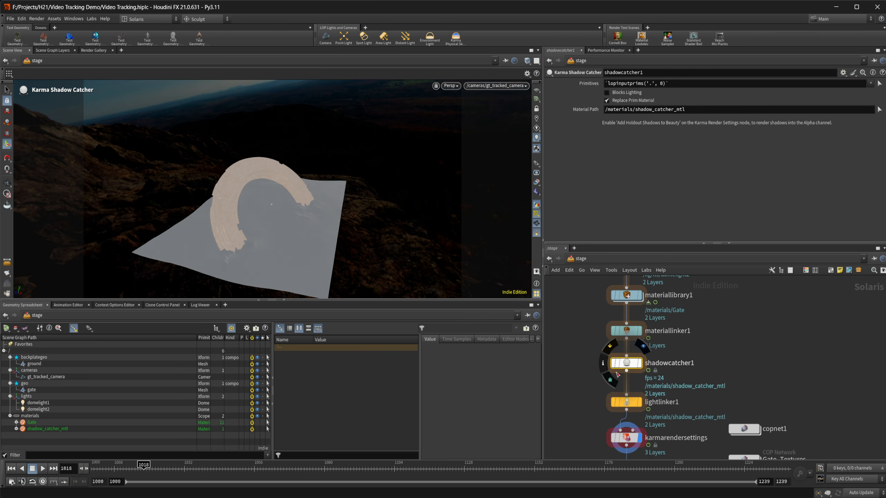
drag(634, 364, 625, 362)
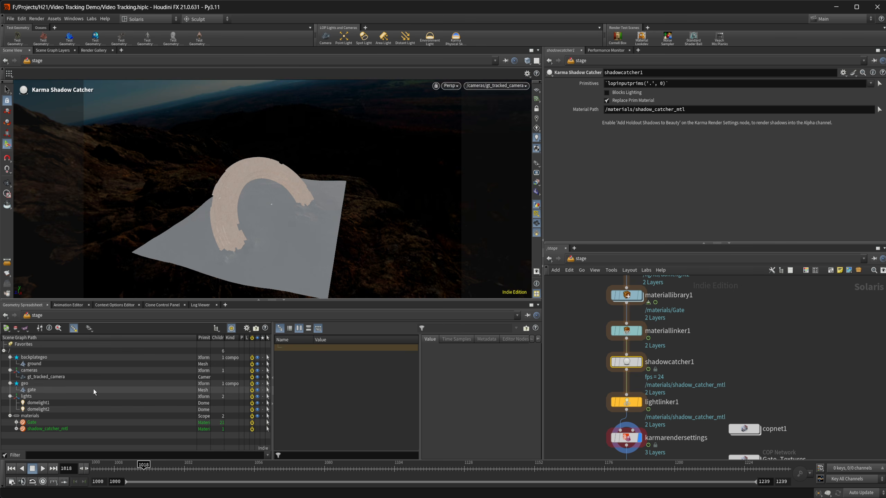
Set the shadow catcher's primitives to the ground mesh, /backplategeo/ground.
click(34, 363)
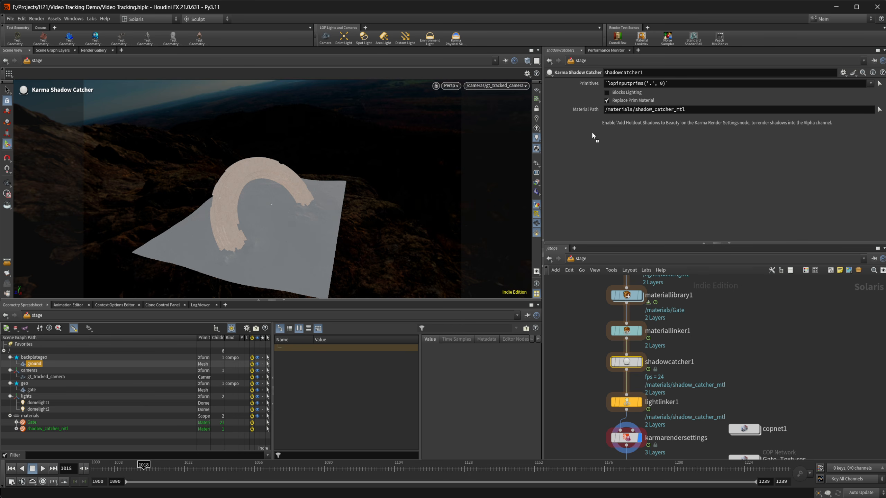
drag(628, 83, 626, 85)
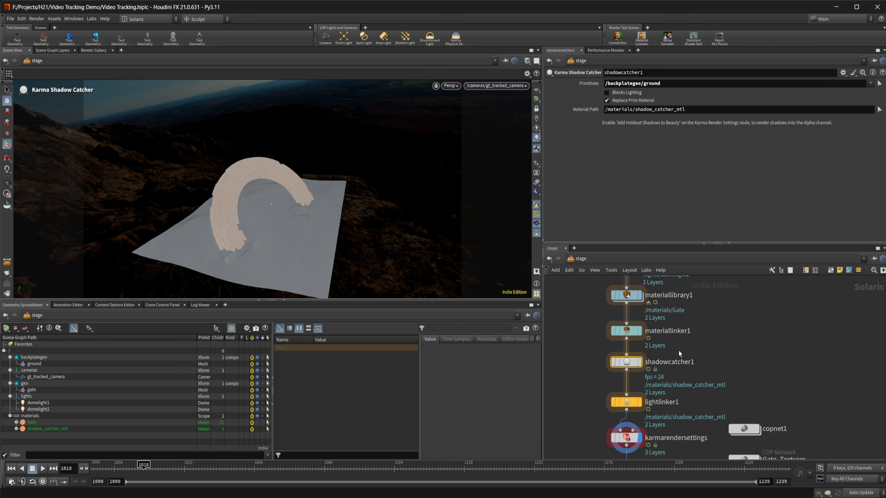
Preview the shadow catcher setup through the tracked camera with Karma XPU, and return the viewport to Houdini VK.
click(453, 85)
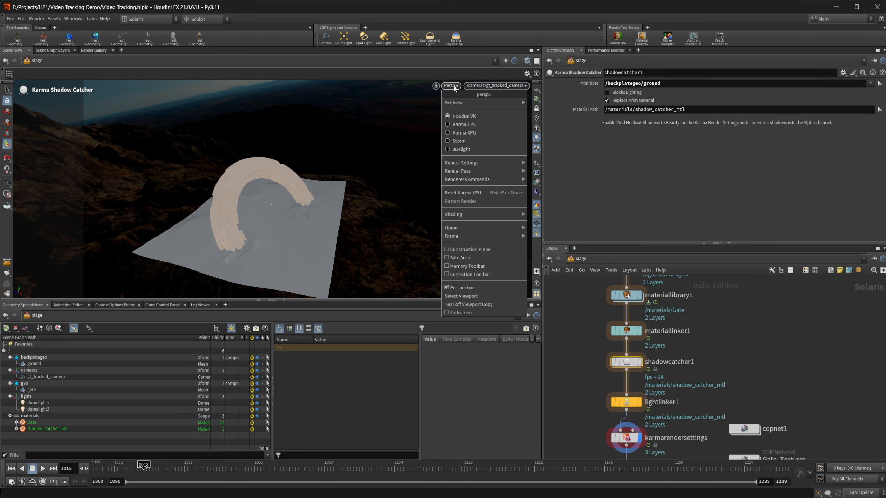
click(474, 133)
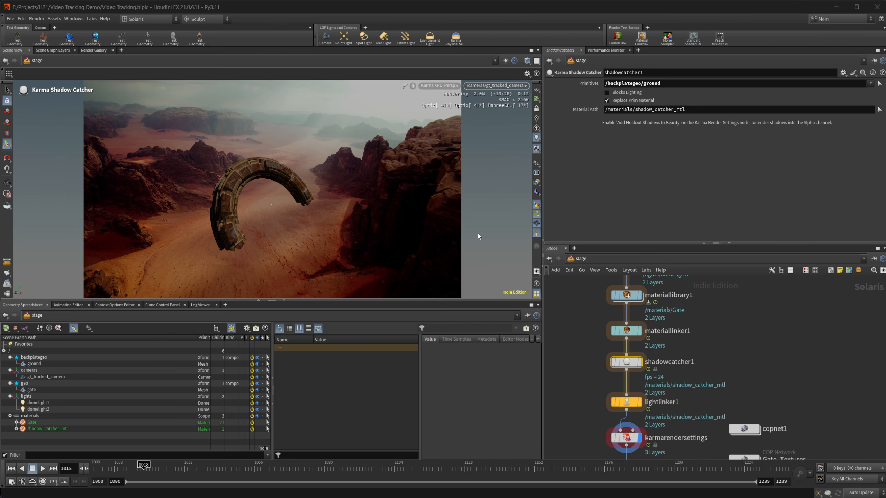
middle_drag(709, 381, 712, 331)
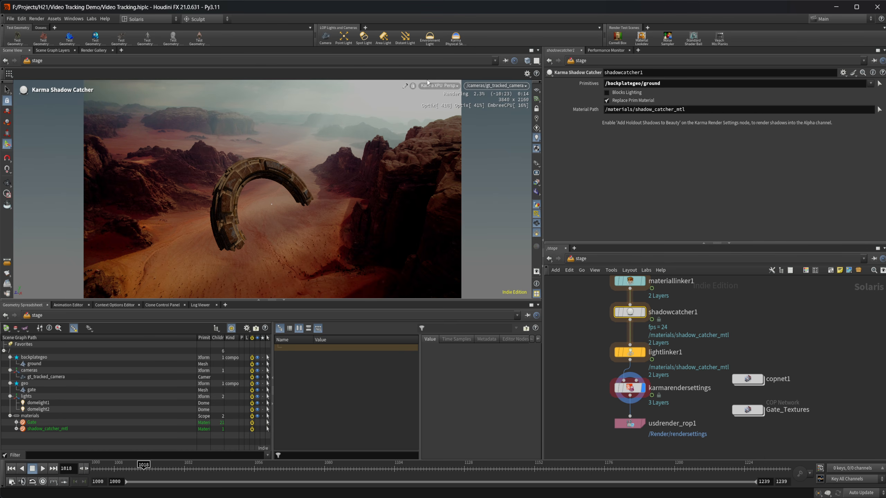
click(438, 86)
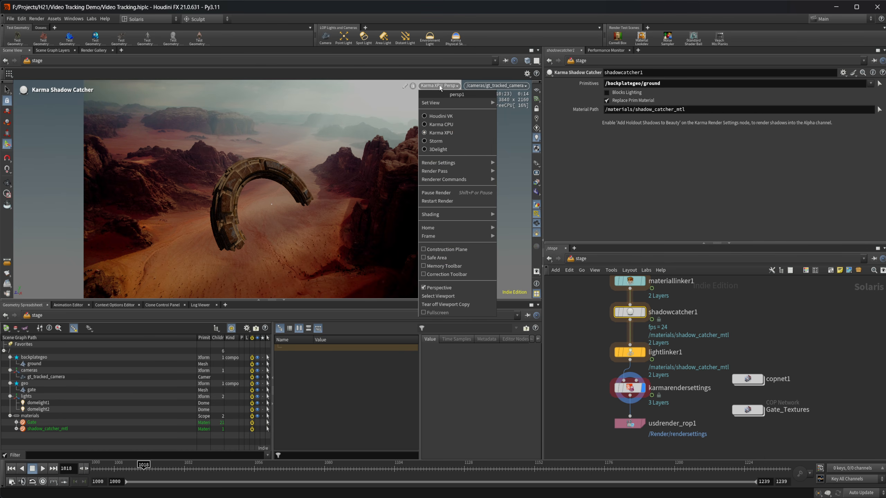
click(438, 117)
Enable Add Holdout Shadows To Beauty in the karmarendersettings node's shadow catcher options and preview the shot with Karma XPU.
click(629, 388)
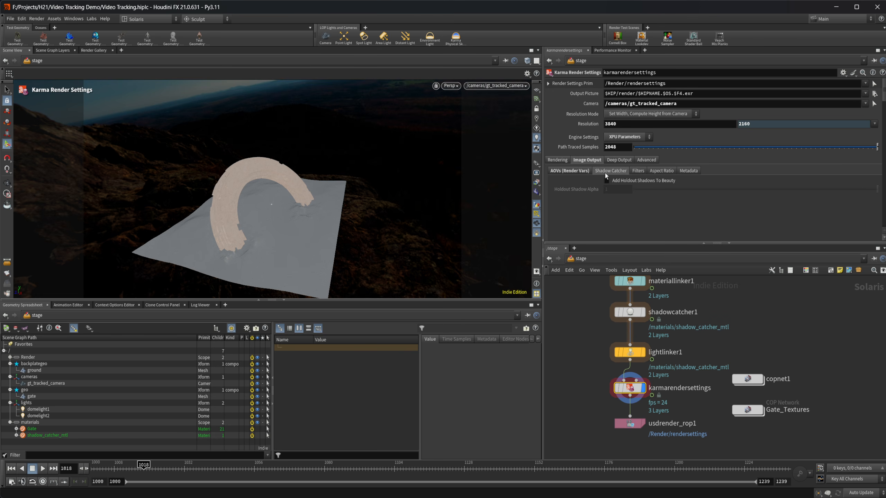
middle_drag(687, 353, 693, 399)
click(637, 361)
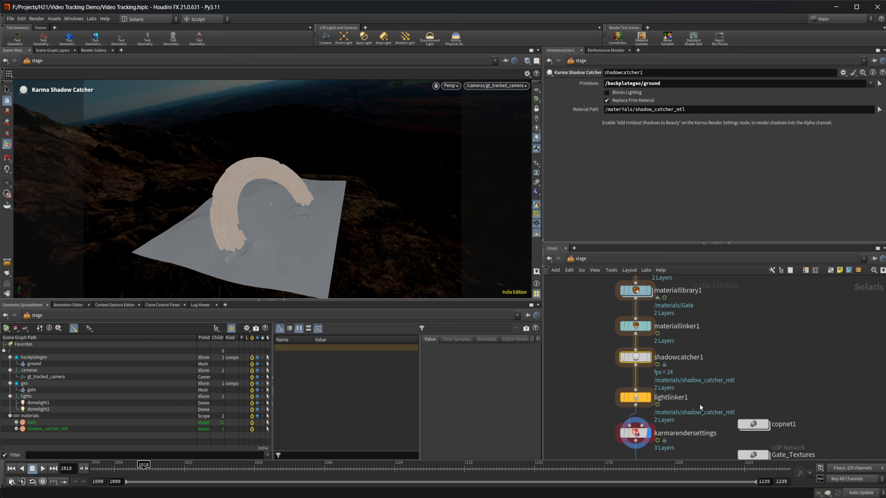
middle_drag(699, 404, 712, 328)
click(648, 357)
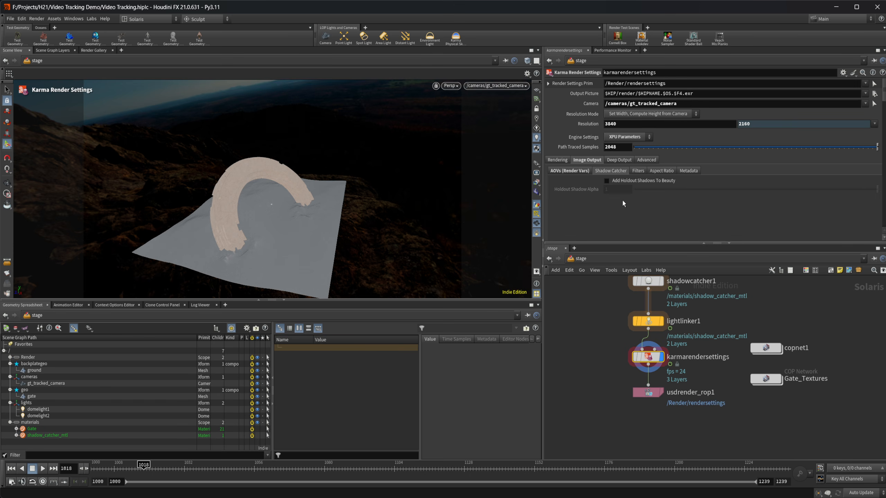
click(632, 180)
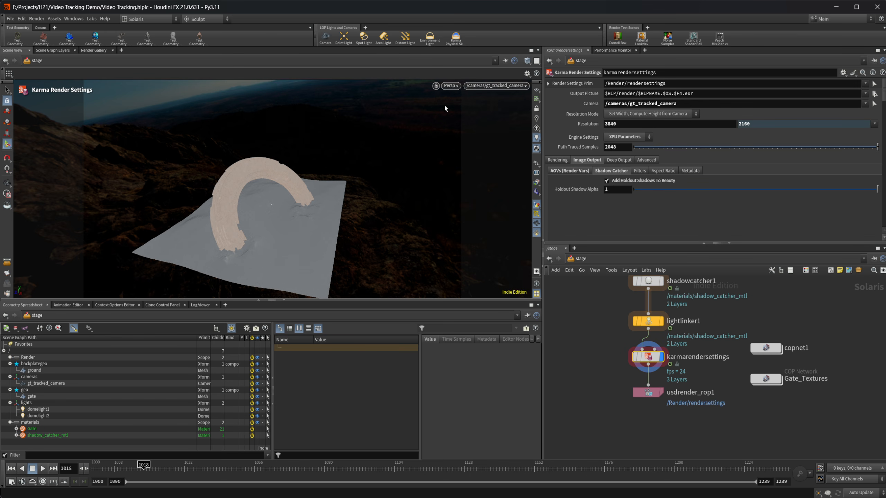
click(451, 86)
click(468, 130)
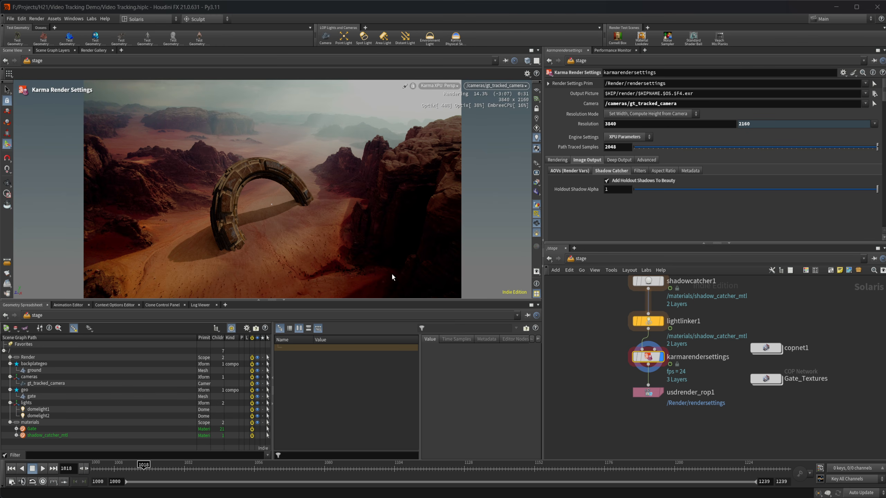
Try a Holdout Shadow Alpha of 0.5 in the Karma render settings, and set it back to 1.
middle_drag(599, 350, 599, 371)
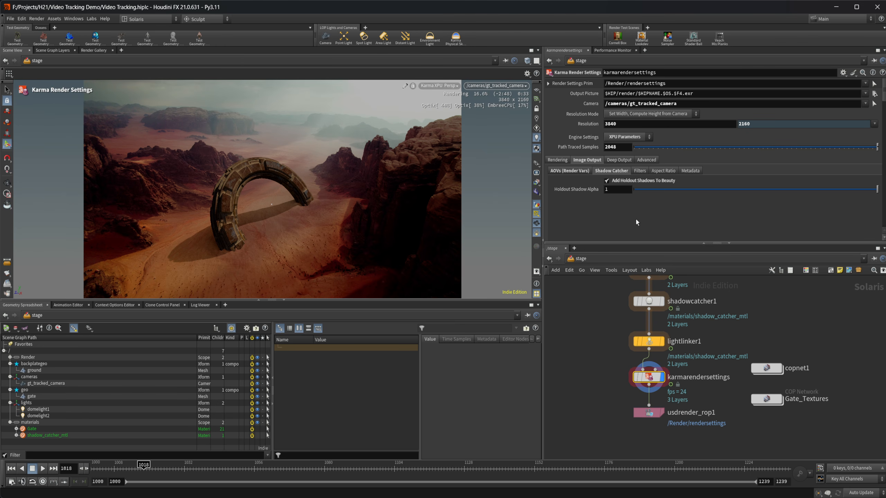
click(613, 189)
text(.5)
key(Return)
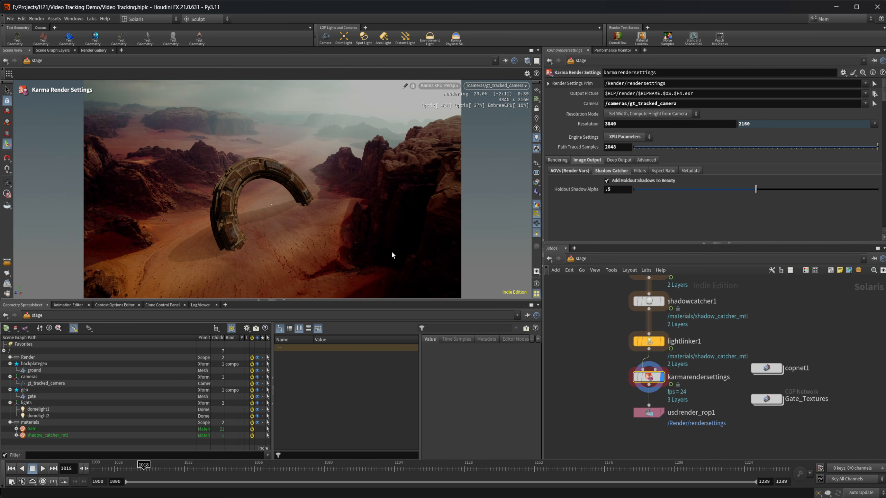
drag(629, 189, 550, 192)
text(1)
key(Return)
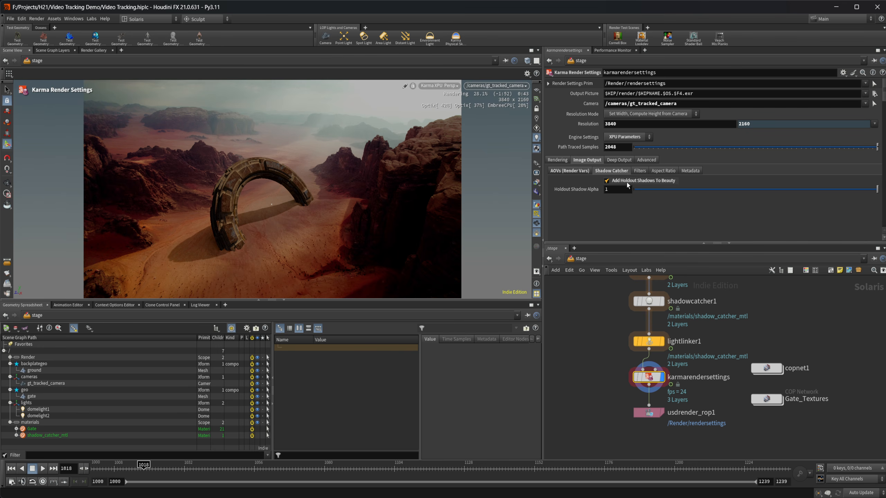
Compare the render with Add Holdout Shadows To Beauty off and on, leaving it enabled, and return the viewport to Houdini VK.
click(623, 181)
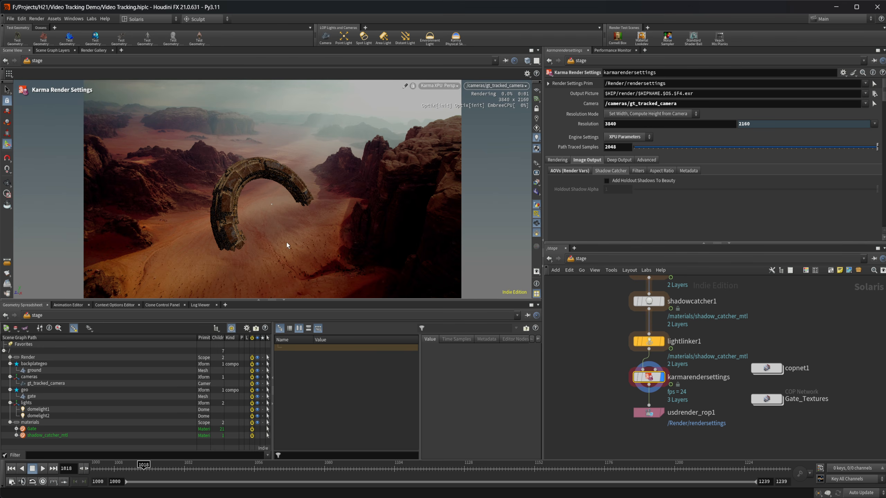
click(640, 181)
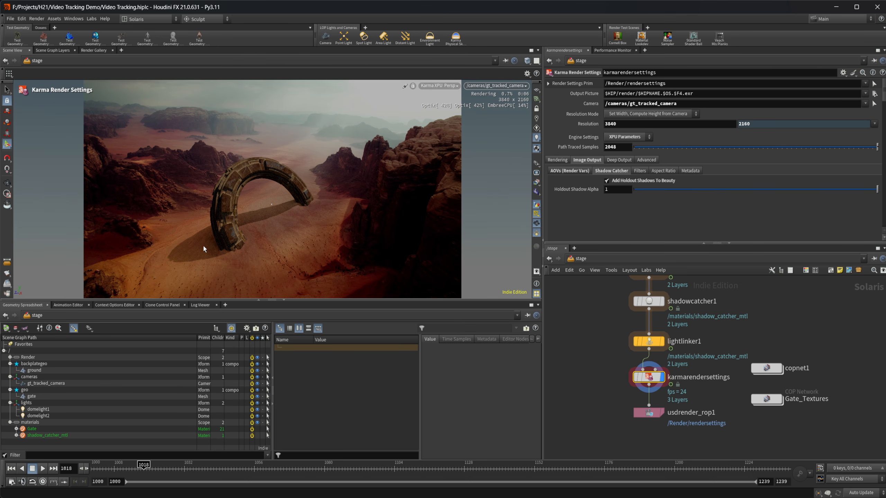
click(427, 86)
click(448, 116)
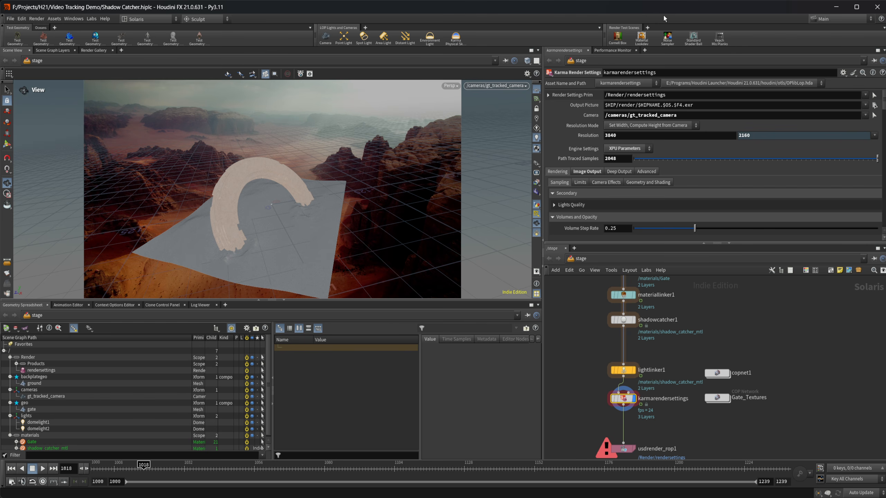
Render the current frame from usdrender_rop1 to MPlay, check the gate, and minimize the render viewer.
click(622, 449)
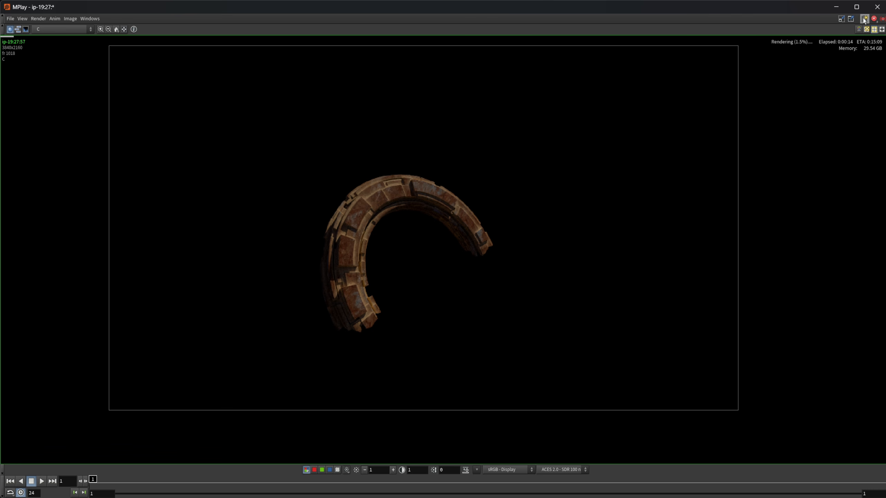
click(837, 7)
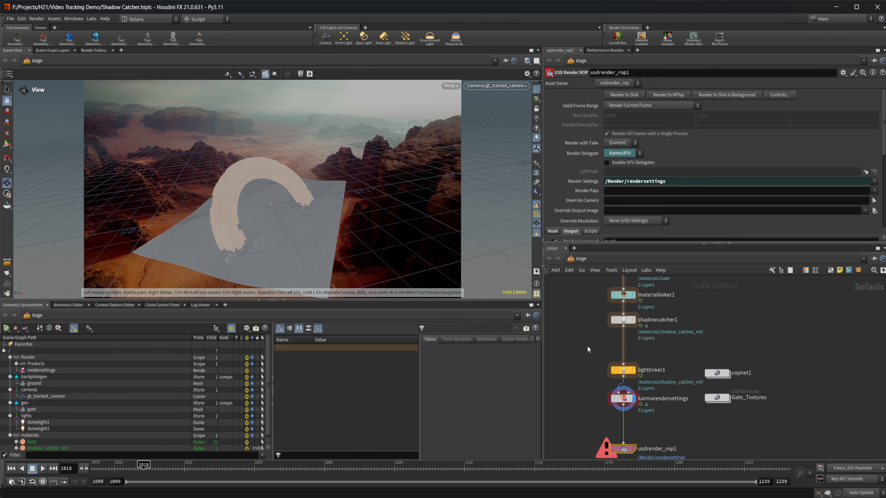
Insert a Karma Background Plate node into the stage network between shadowcatcher1 and lightlinker1.
key(Tab)
text(back)
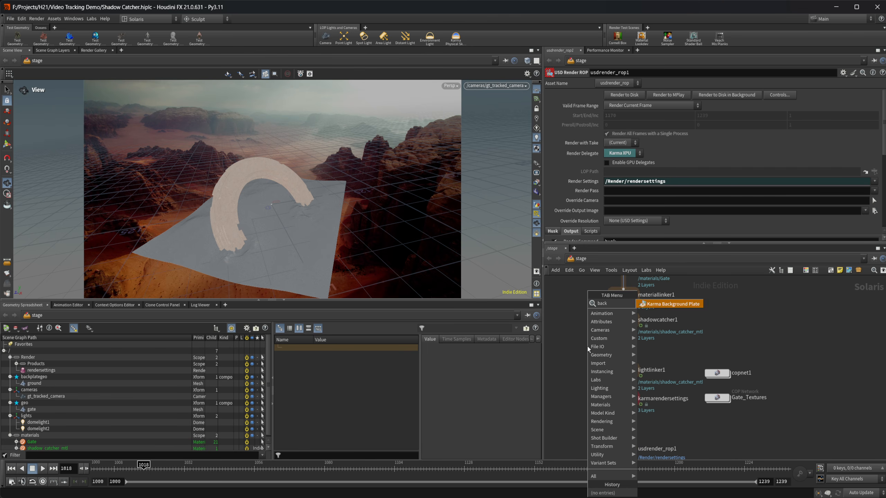
key(Return)
click(588, 346)
drag(586, 344, 622, 349)
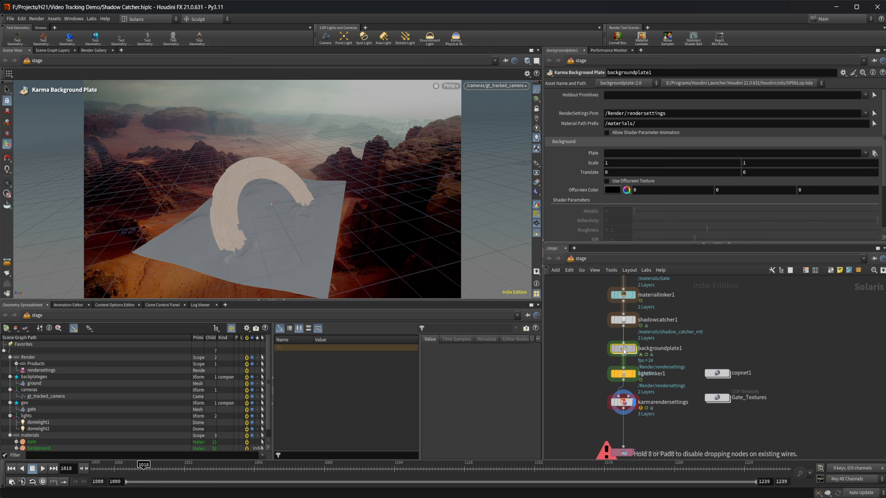
Set the background plate's Holdout Primitives to the ground mesh, /backplategeo/ground, and check them against the shadow catcher's primitives.
click(35, 383)
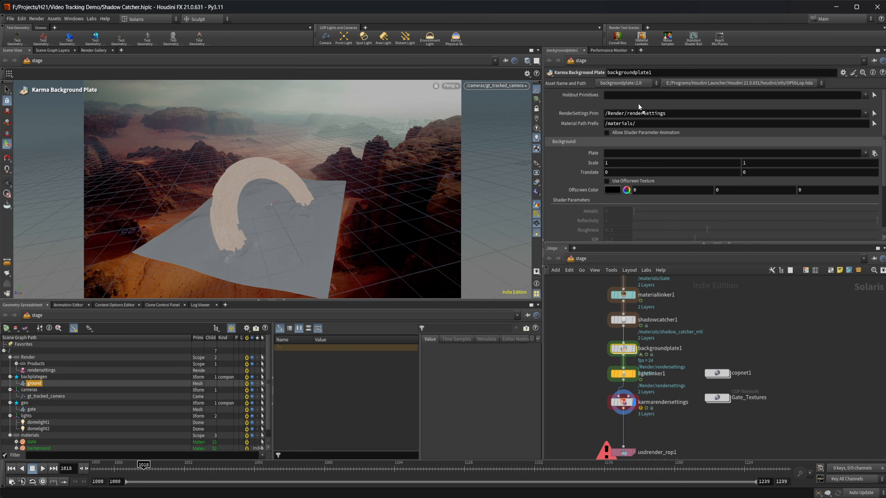
drag(626, 98, 625, 96)
middle_drag(590, 342, 589, 354)
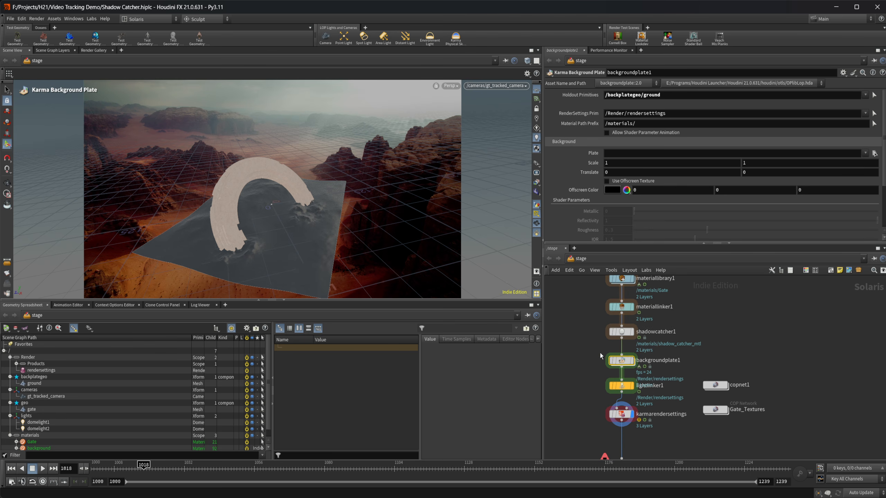
click(626, 334)
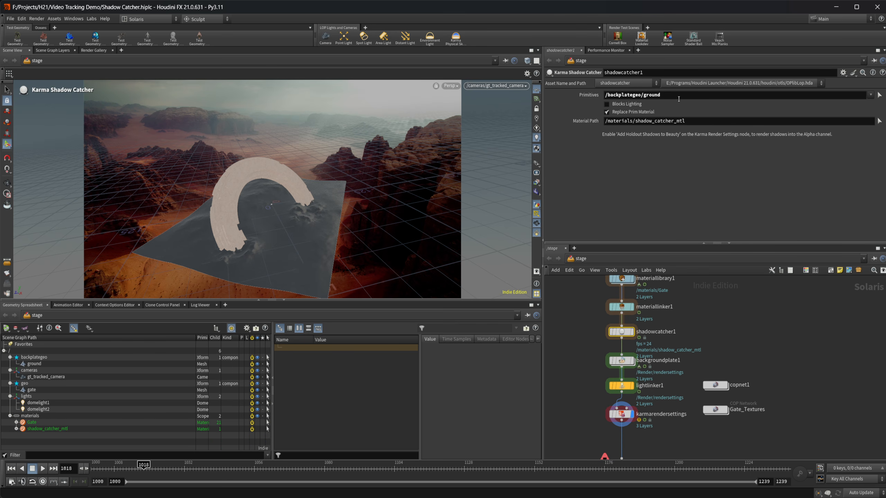
middle_drag(588, 344, 589, 358)
Set the background plate's Plate image to the tracked camera's background image path, $HIP/Image Sequence/Valley$F4.tif.
middle_drag(585, 321, 581, 353)
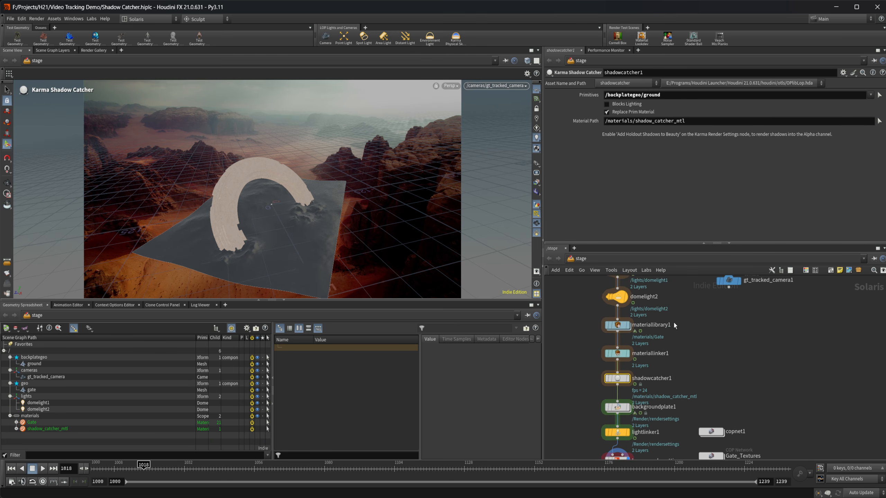
middle_drag(725, 329, 720, 403)
click(612, 315)
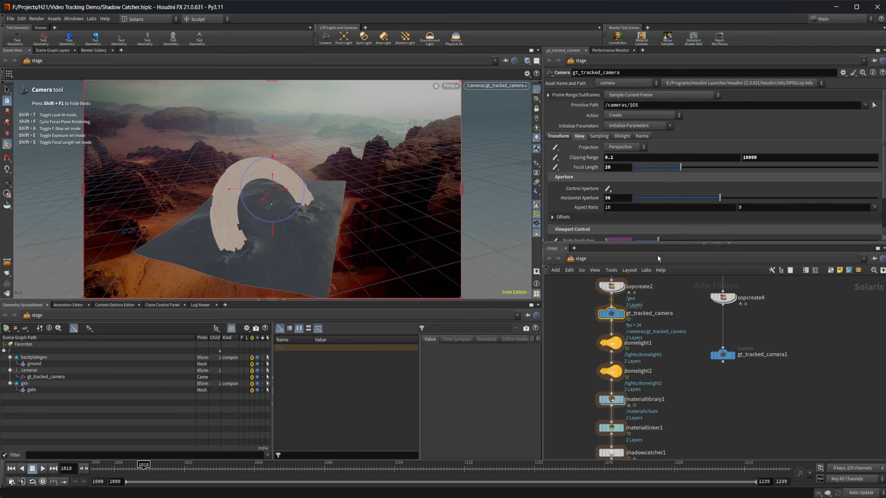
scroll(702, 214, down, 2)
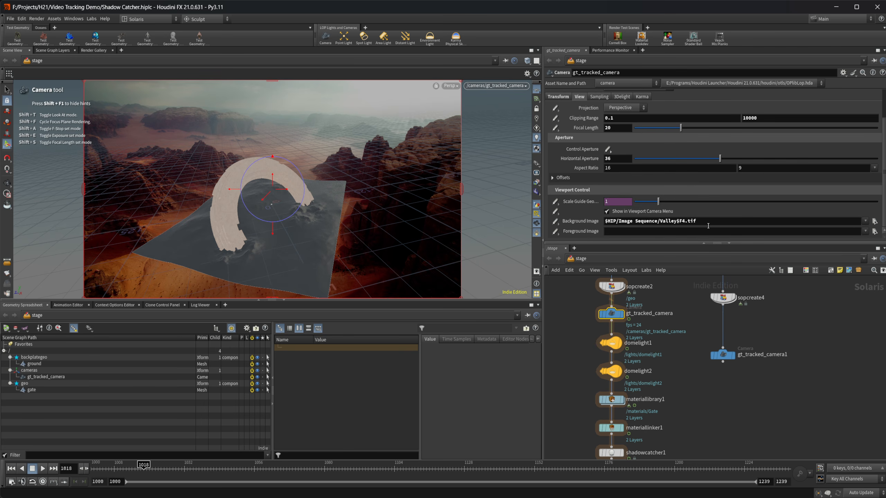
middle_drag(599, 459, 590, 362)
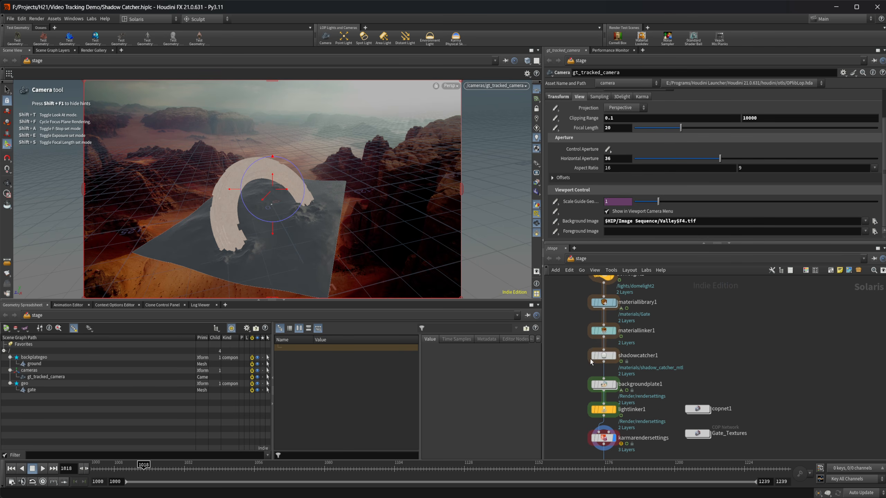
click(604, 384)
click(628, 155)
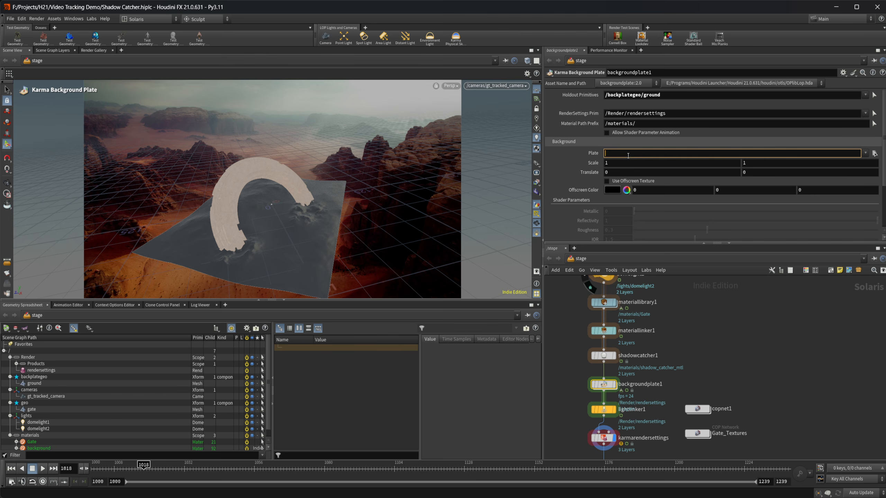
text($HIP/Image Sequence/Valley$F4.tif)
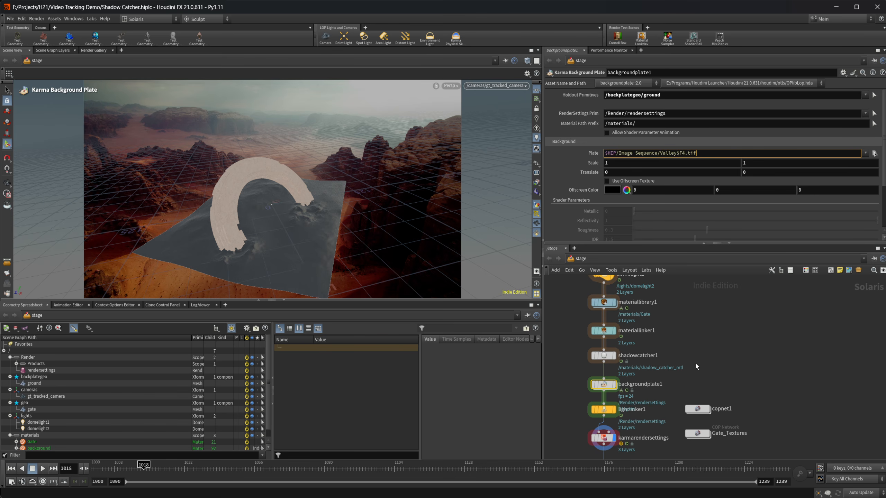
Insert a Render Settings Edit node between karmarendersettings and usdrender_rop1.
middle_drag(637, 459, 644, 402)
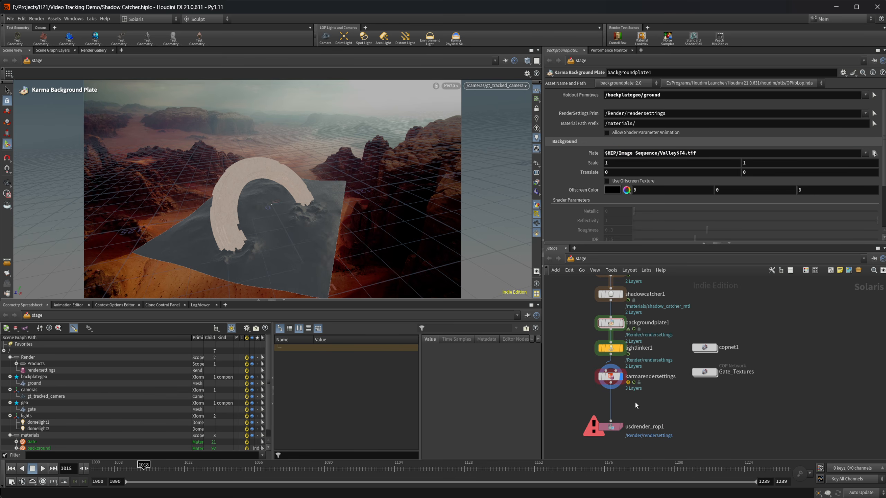
key(Tab)
text(ren)
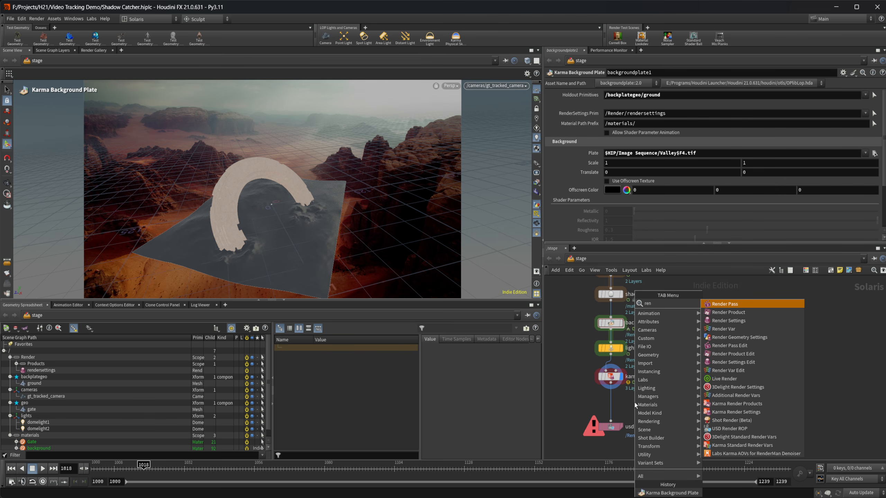
text(der se)
key(Up)
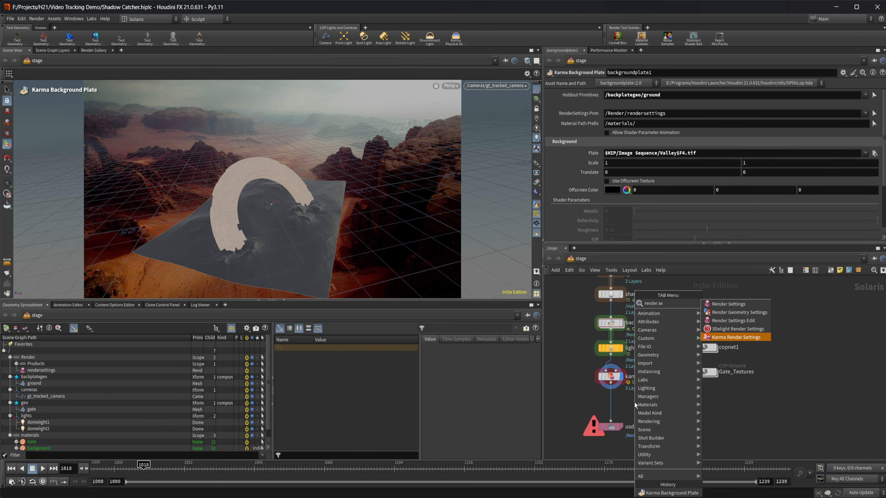
key(Down)
key(Down)
key(Down)
key(Return)
click(634, 405)
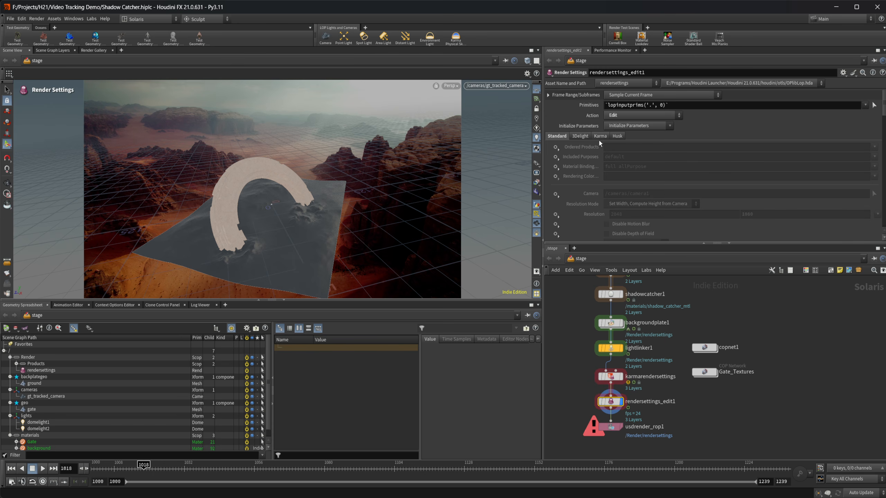
Set the Render Settings Edit node's primitives to /Render/rendersettings and bring up its Karma shading settings.
drag(45, 371, 629, 106)
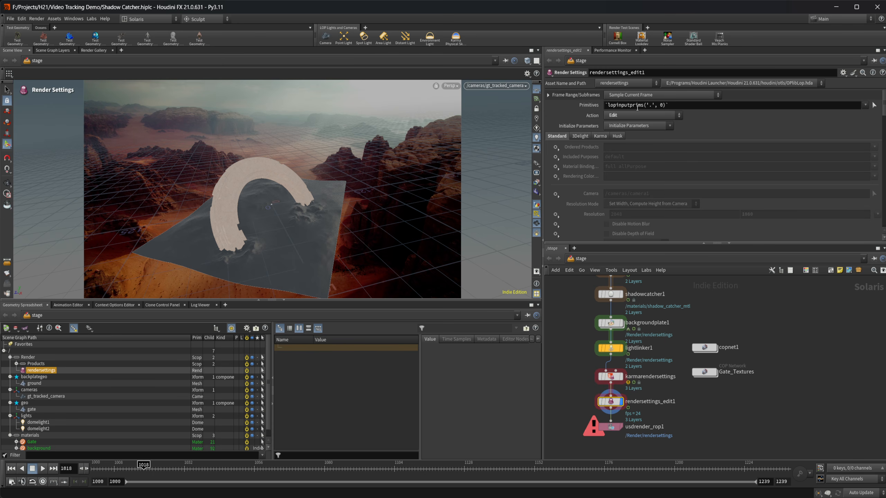
scroll(587, 168, down, 2)
scroll(587, 153, up, 2)
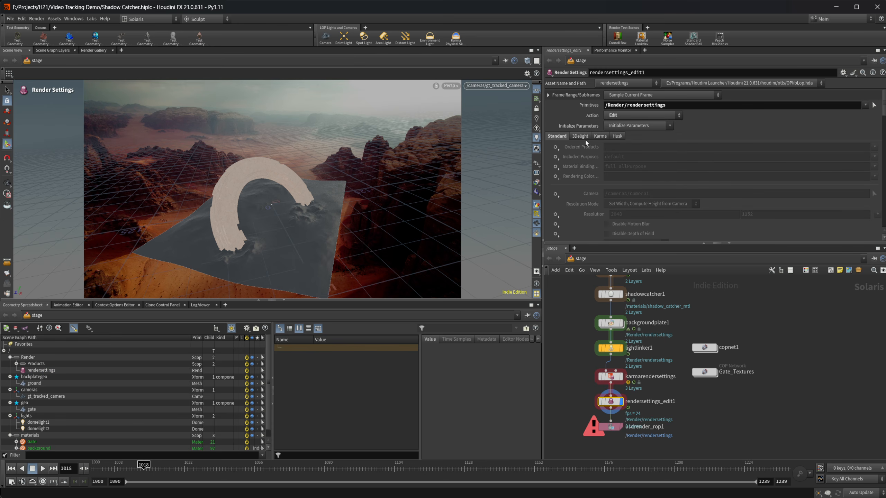
scroll(576, 189, down, 10)
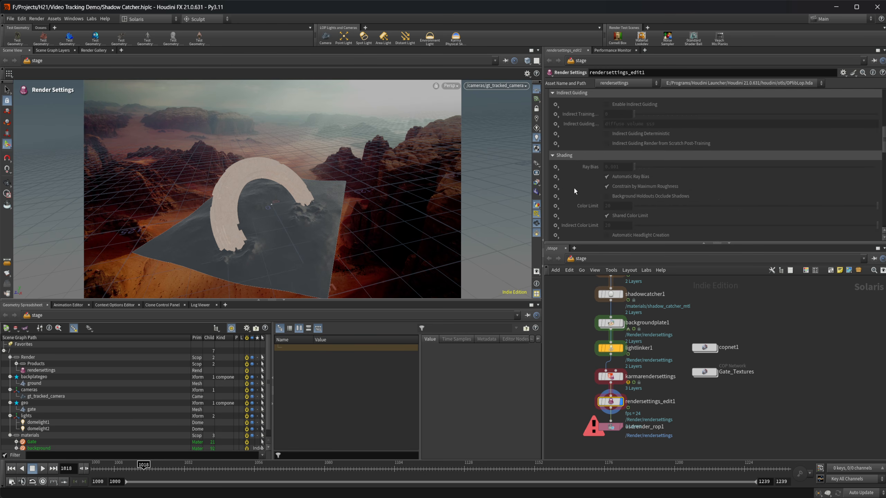
In the Render Settings Edit node's Image settings, make Use Background Set or Create and switch it to On.
scroll(579, 188, down, 5)
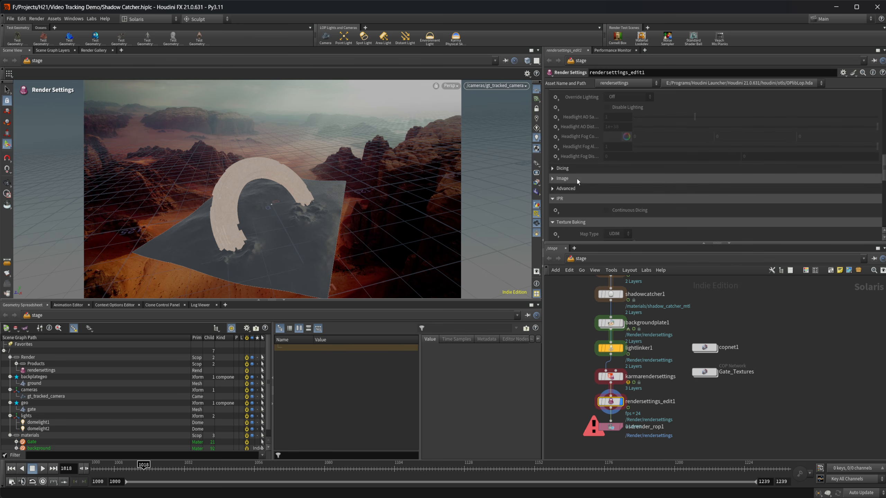
scroll(606, 212, down, 1)
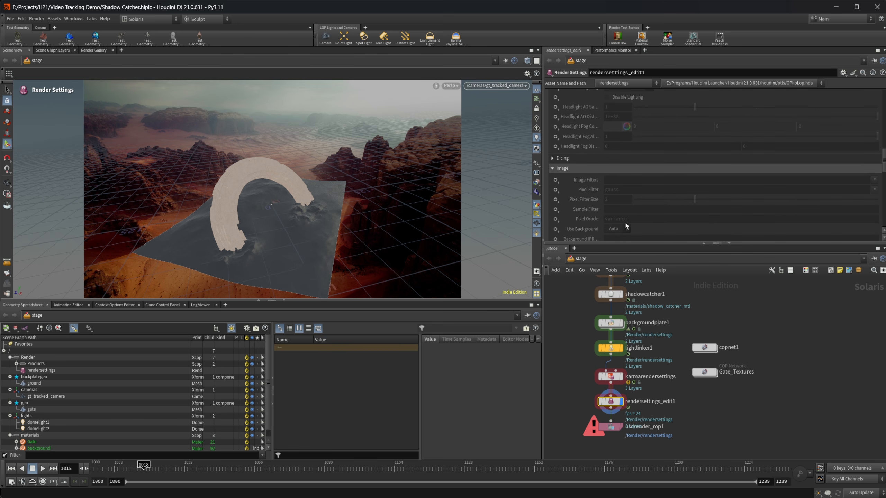
scroll(583, 222, down, 2)
click(555, 208)
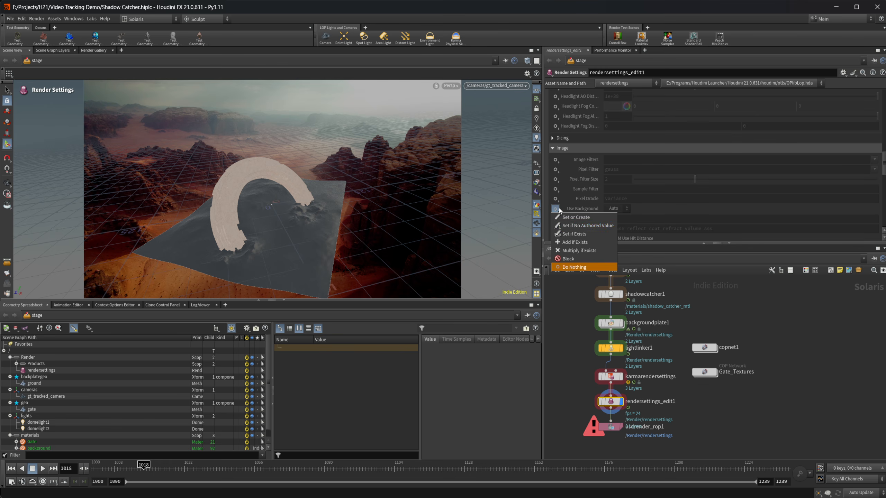
click(577, 224)
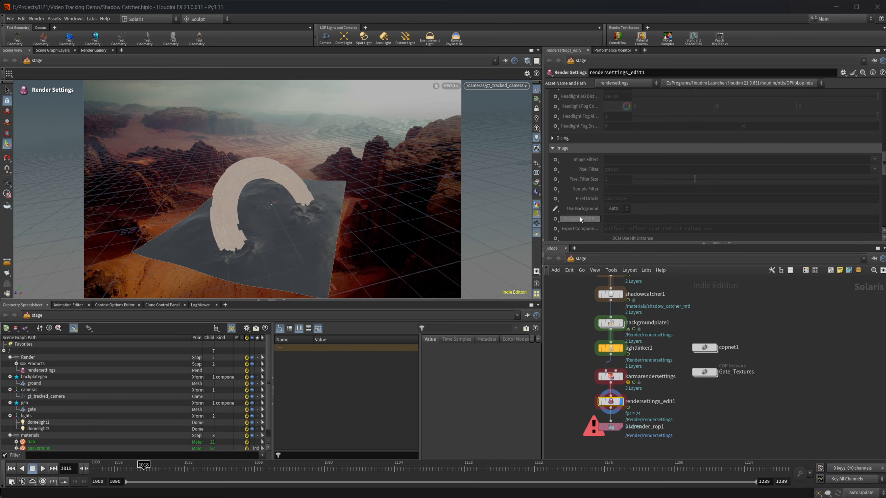
click(613, 208)
click(611, 234)
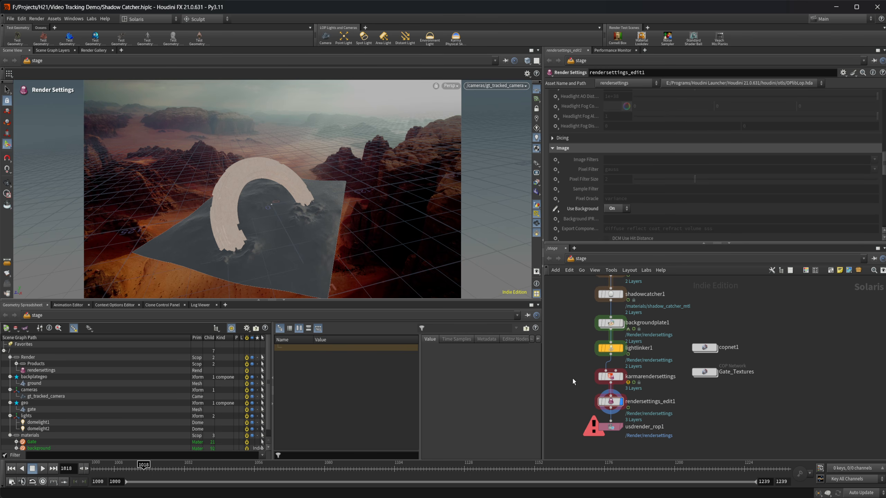
Render the current frame from usdrender_rop1 to MPlay, check the image, and return to the scene.
click(610, 426)
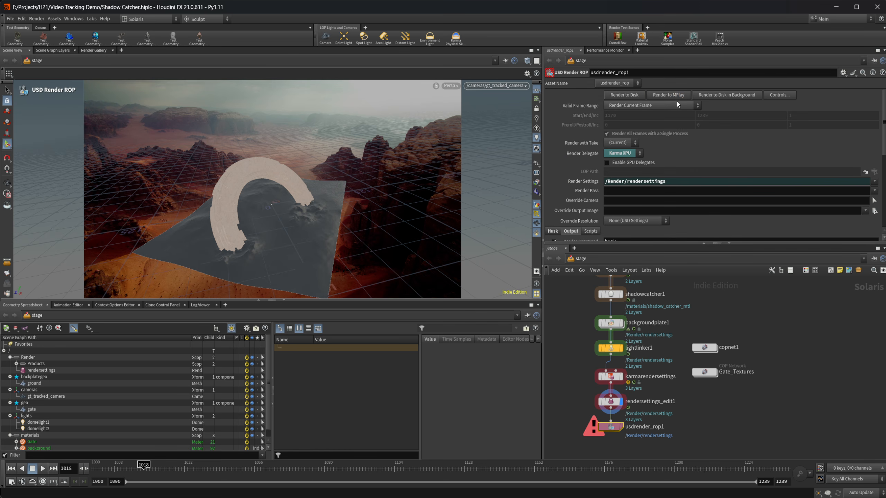
click(668, 95)
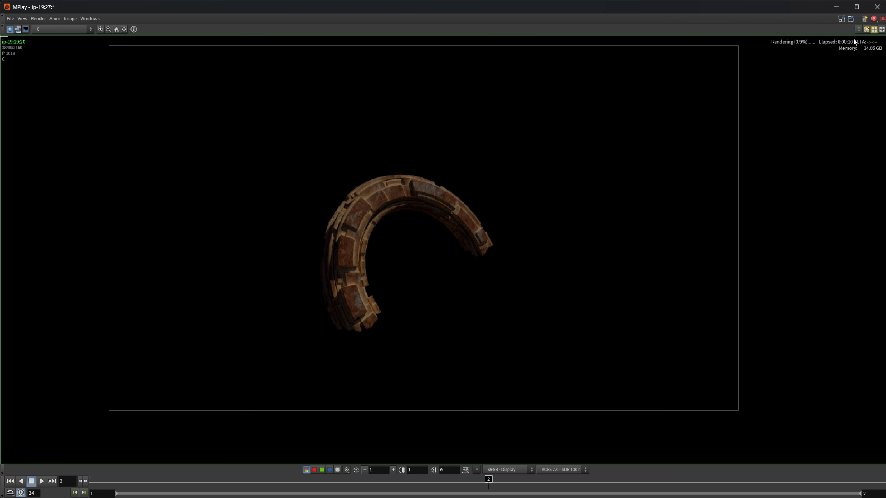
click(837, 7)
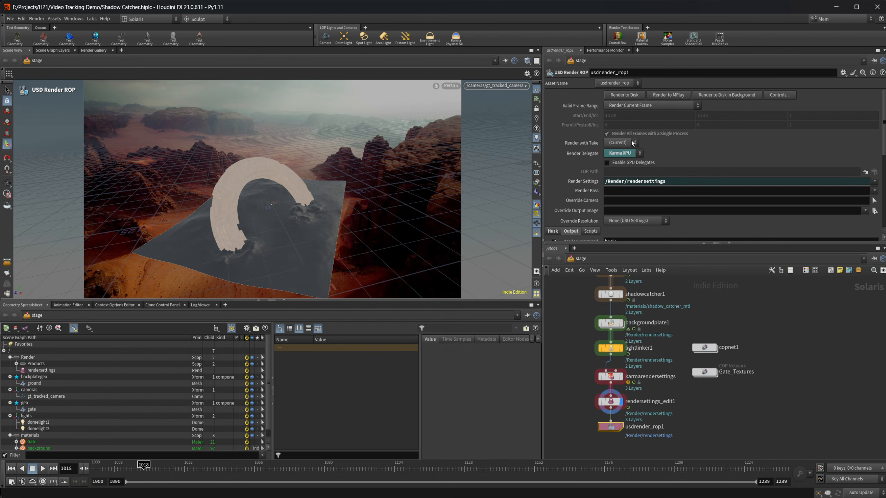
Switch karmarendersettings' engine to CPU Parameters and render the current frame from usdrender_rop1 to MPlay.
click(610, 376)
click(621, 149)
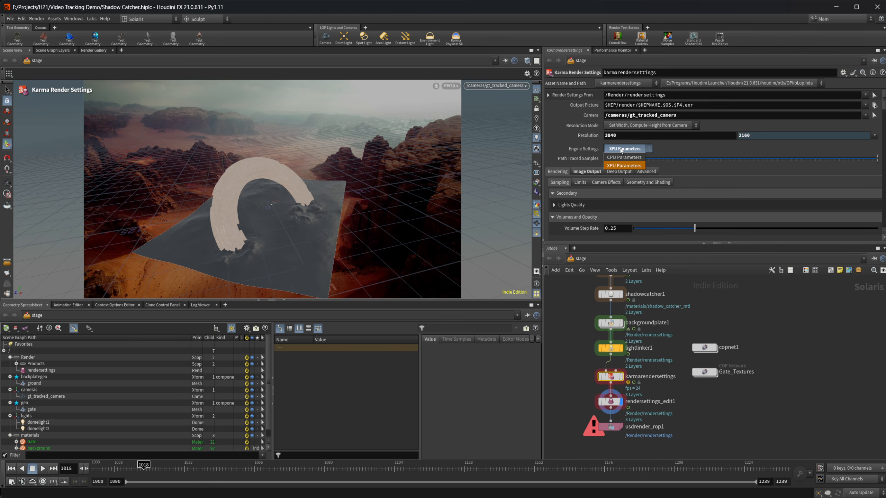
click(623, 157)
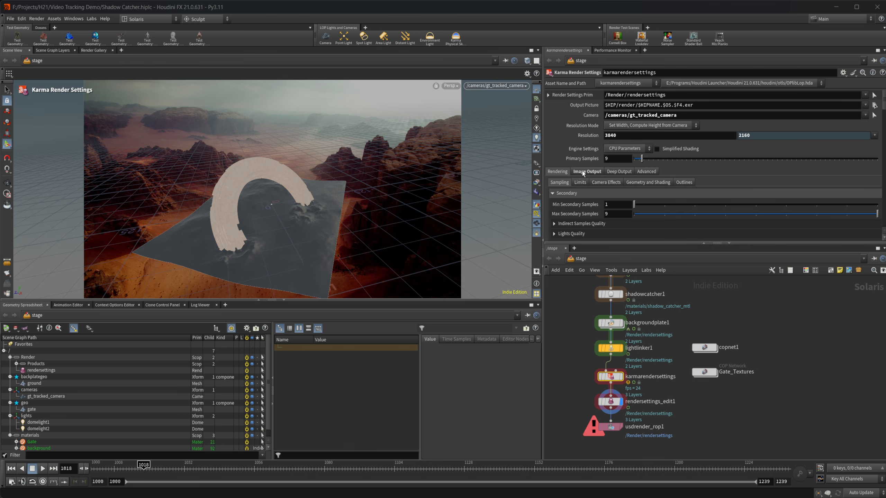
click(610, 427)
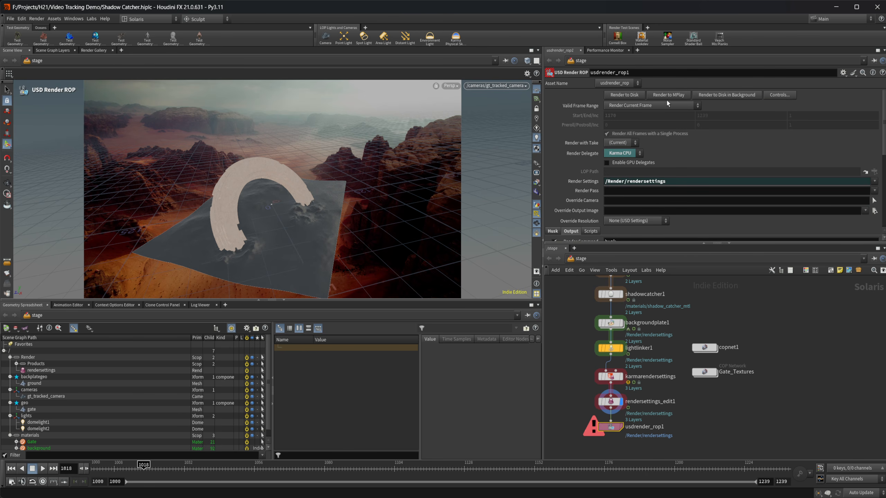
click(668, 95)
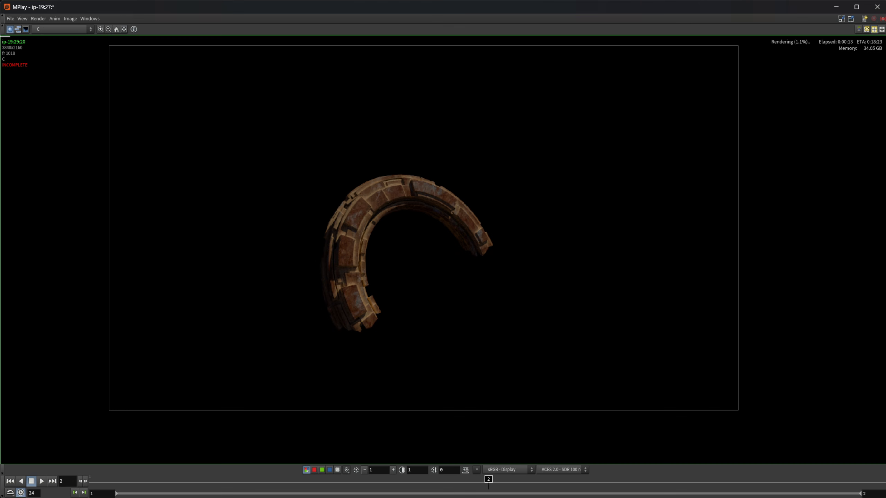